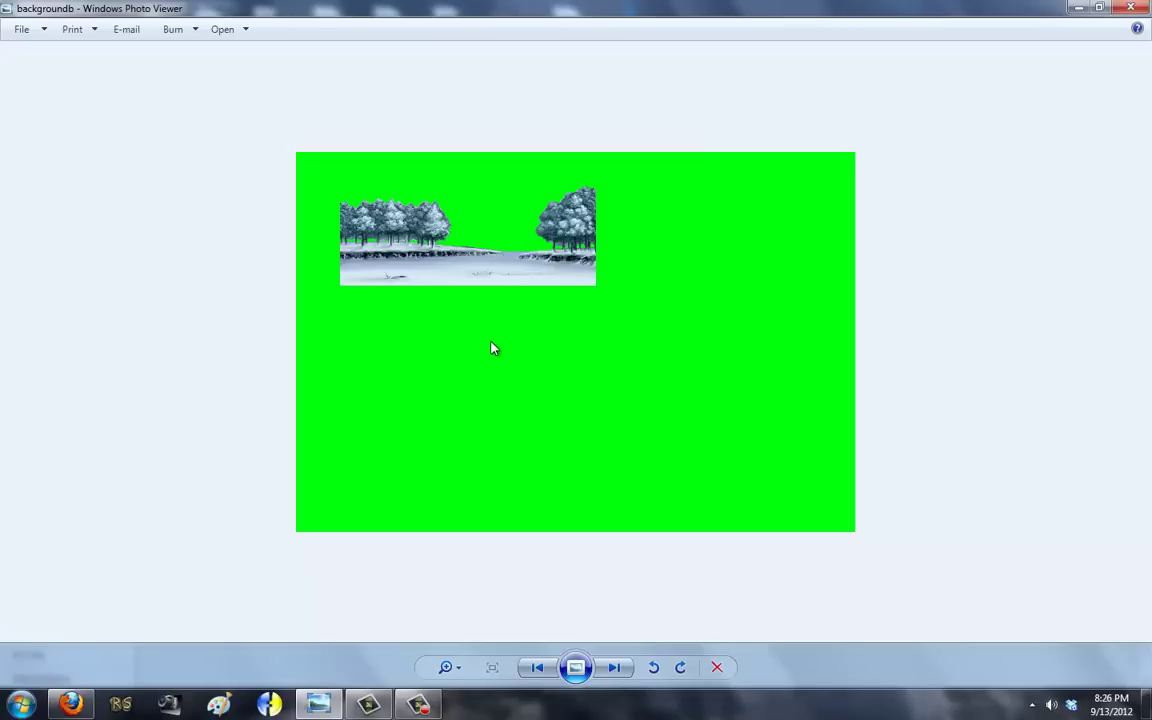
Browse the floor and Valhalla_Plains images in the photo viewer, ending on Valhalla_Plains4, and close the viewer.
{"action": "key", "text": "Right"}
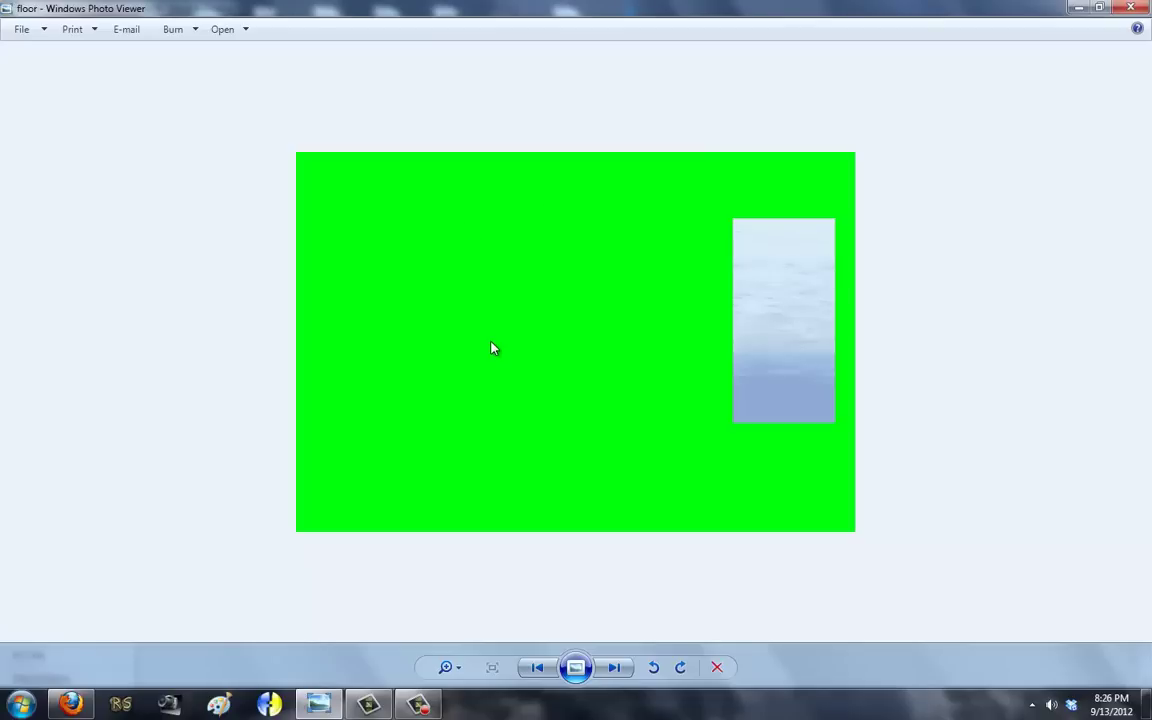
{"action": "key", "text": "Right"}
{"action": "key", "text": "Right"}
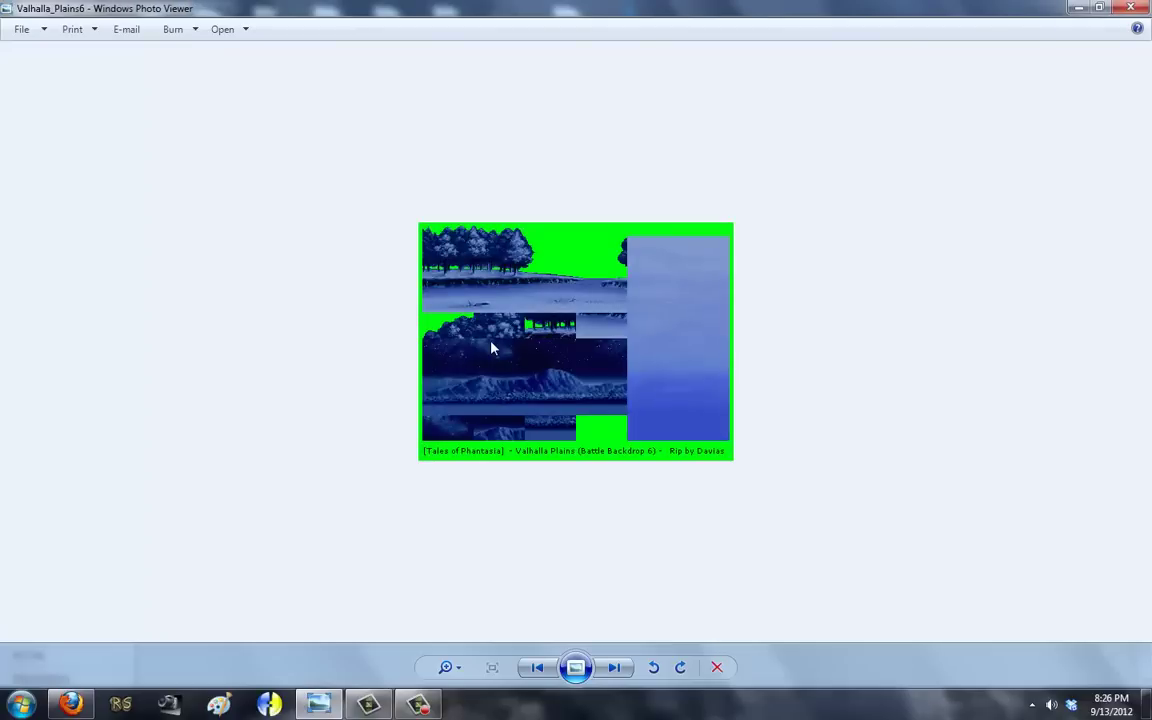
{"action": "key", "text": "Left"}
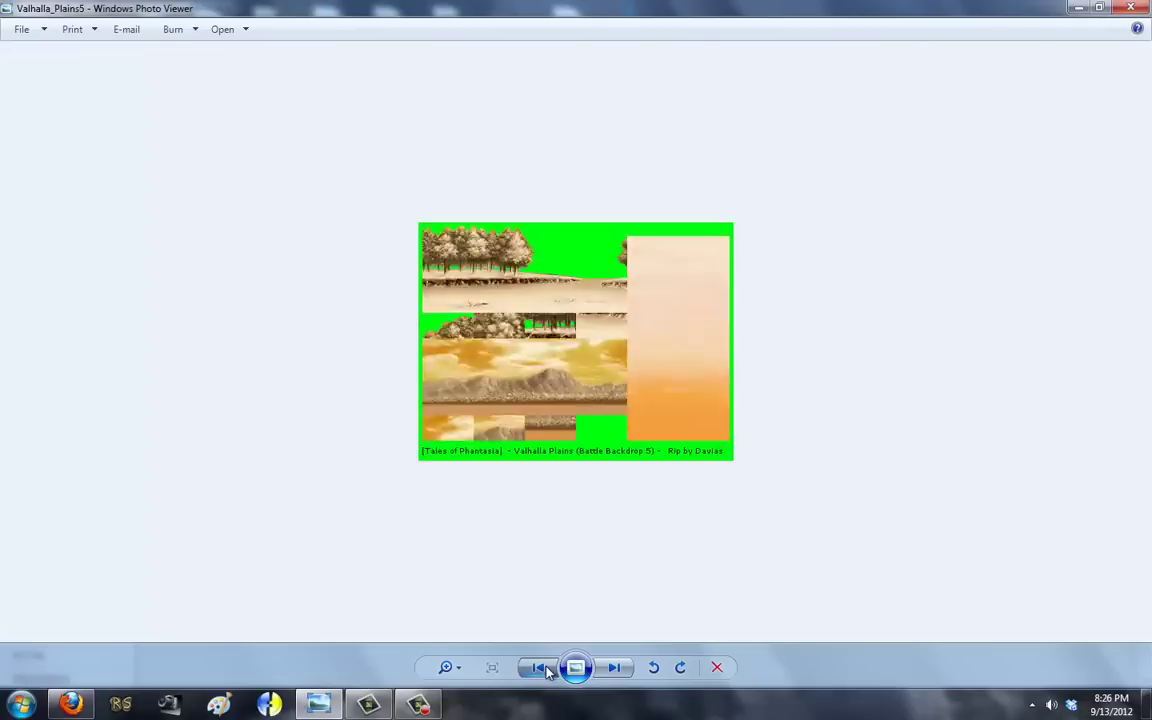
{"action": "key", "text": "Left"}
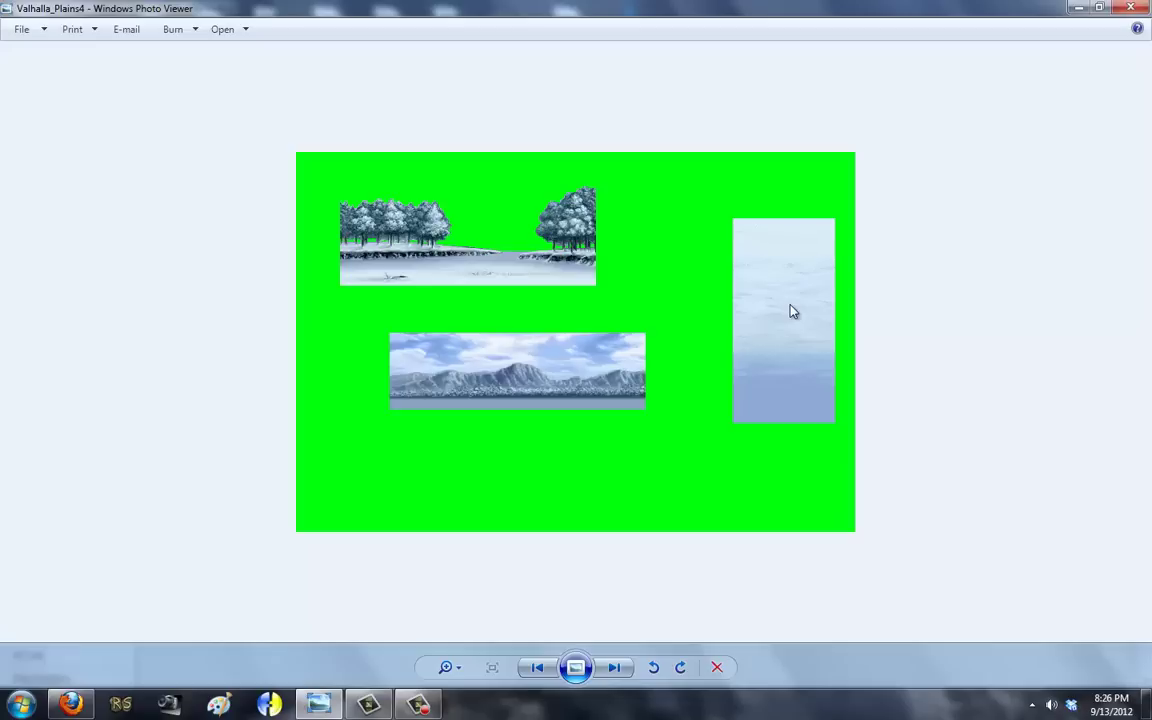
{"action": "left_click", "coordinate": [1140, 9]}
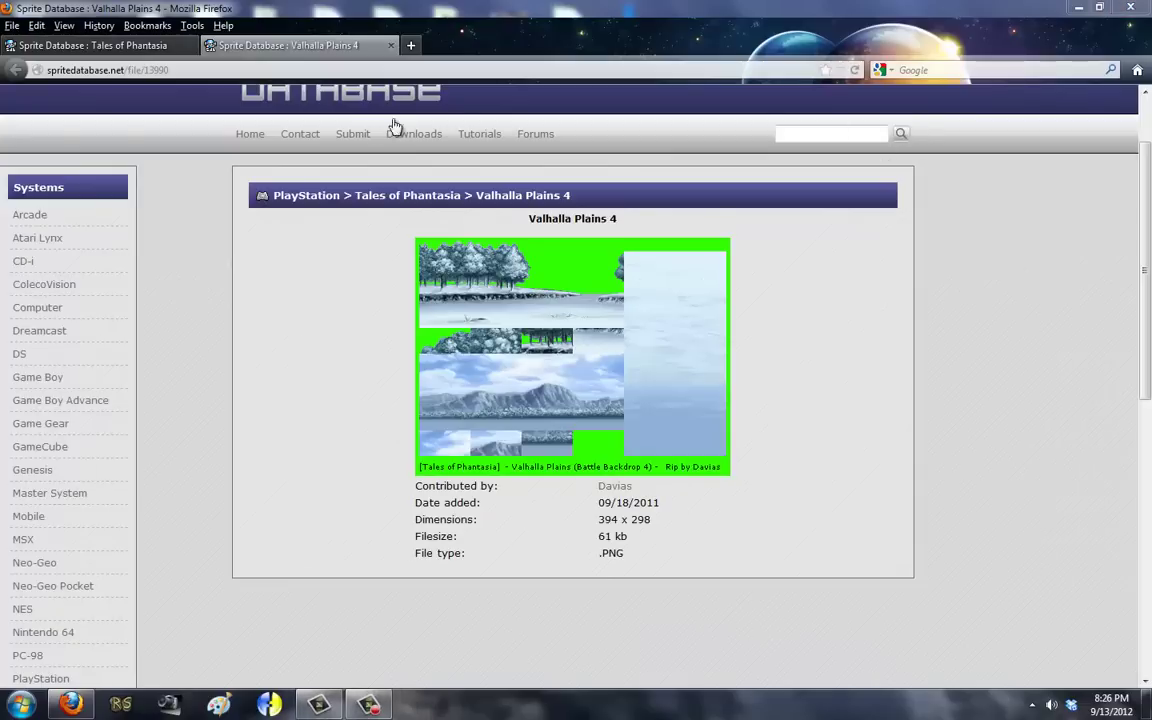
View the Overworld Plains backdrop from the Tales of Phantasia sprite list in Firefox and close its page.
{"action": "middle_click", "coordinate": [354, 42]}
{"action": "scroll", "coordinate": [614, 347], "scroll_direction": "down", "scroll_amount": 3}
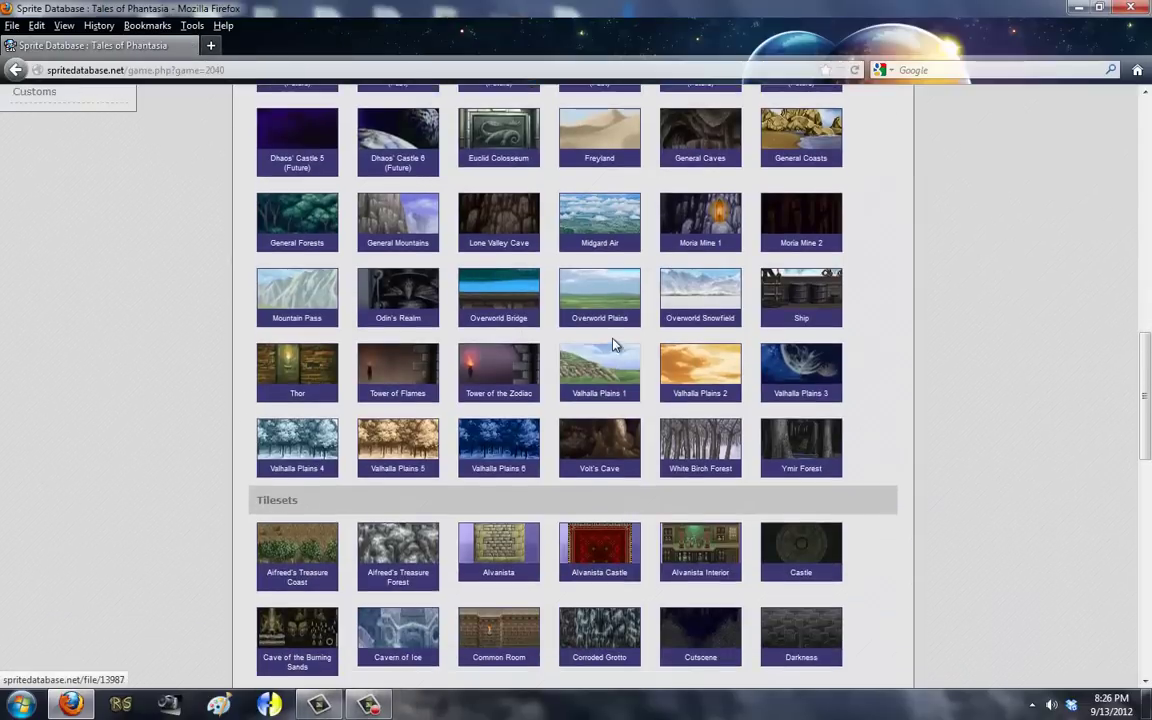
{"action": "left_click", "coordinate": [556, 288]}
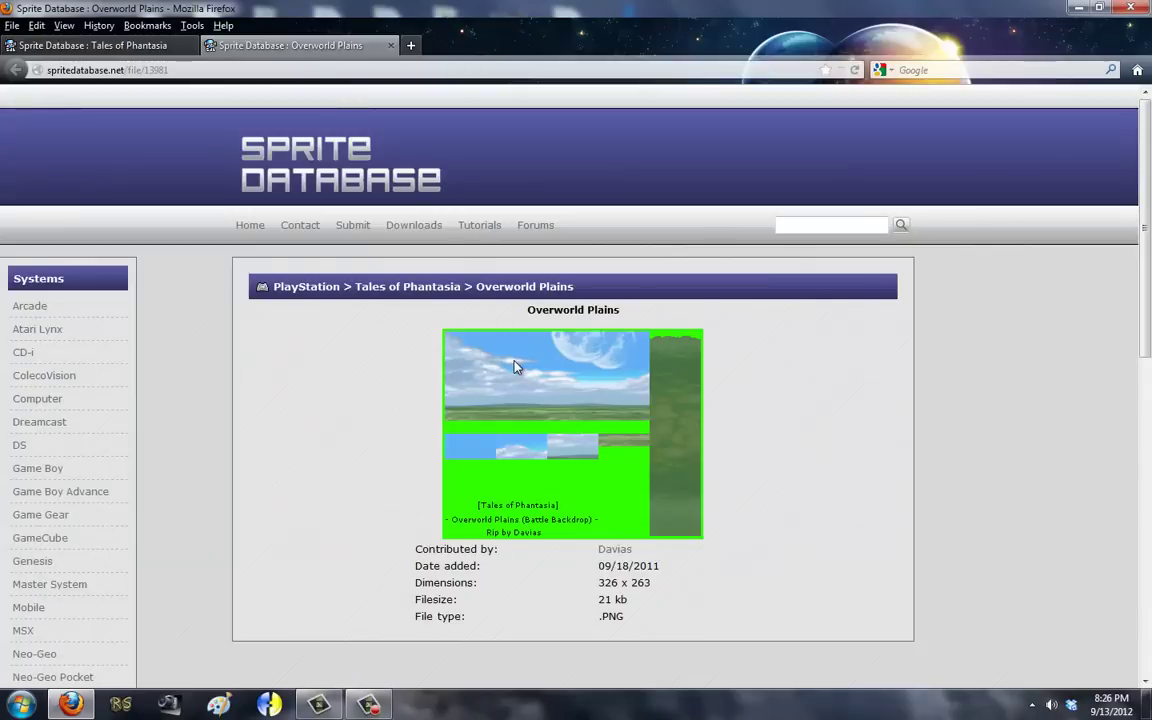
{"action": "left_click", "coordinate": [390, 45]}
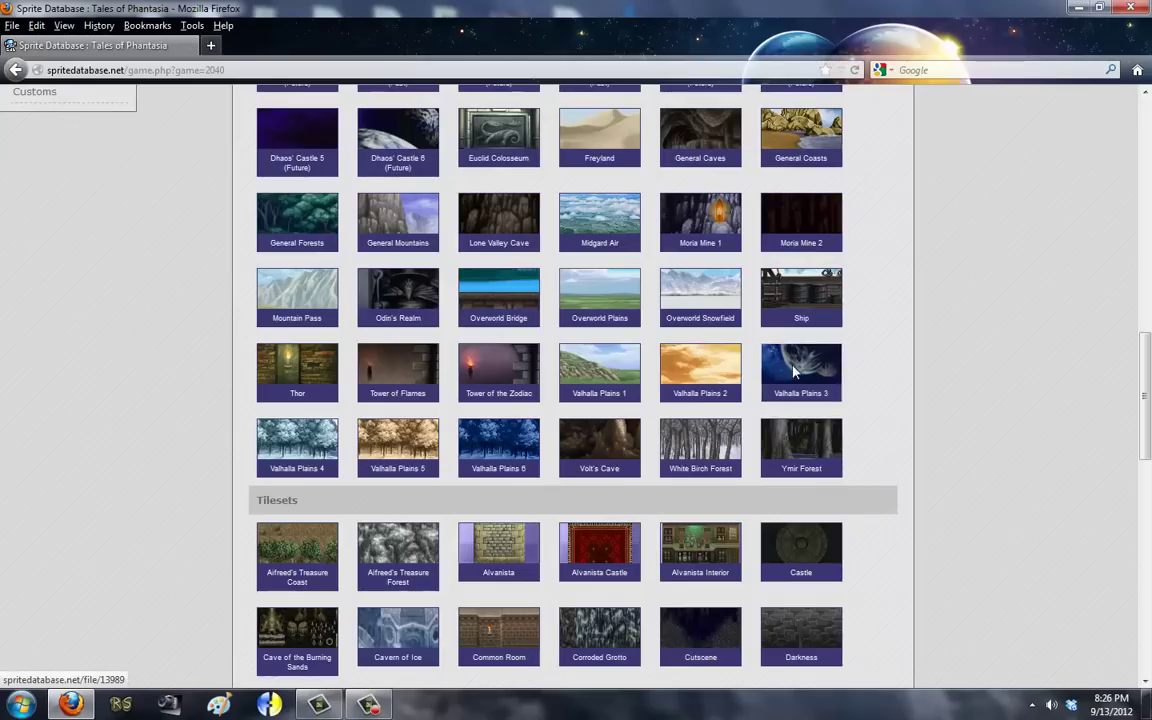
Open the Lone Valley tileset at full size, examine the whole sheet, and minimize the browser.
{"action": "scroll", "coordinate": [700, 400], "scroll_direction": "down", "scroll_amount": 3}
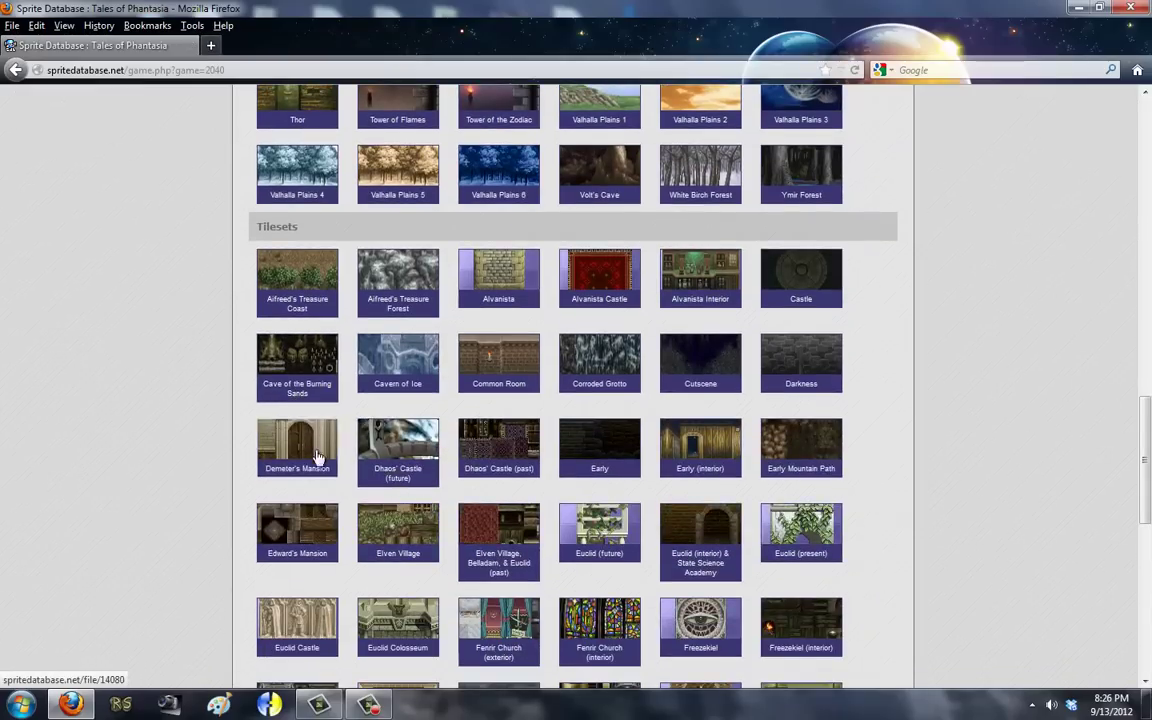
{"action": "scroll", "coordinate": [312, 449], "scroll_direction": "down", "scroll_amount": 5}
{"action": "scroll", "coordinate": [463, 488], "scroll_direction": "up", "scroll_amount": 1}
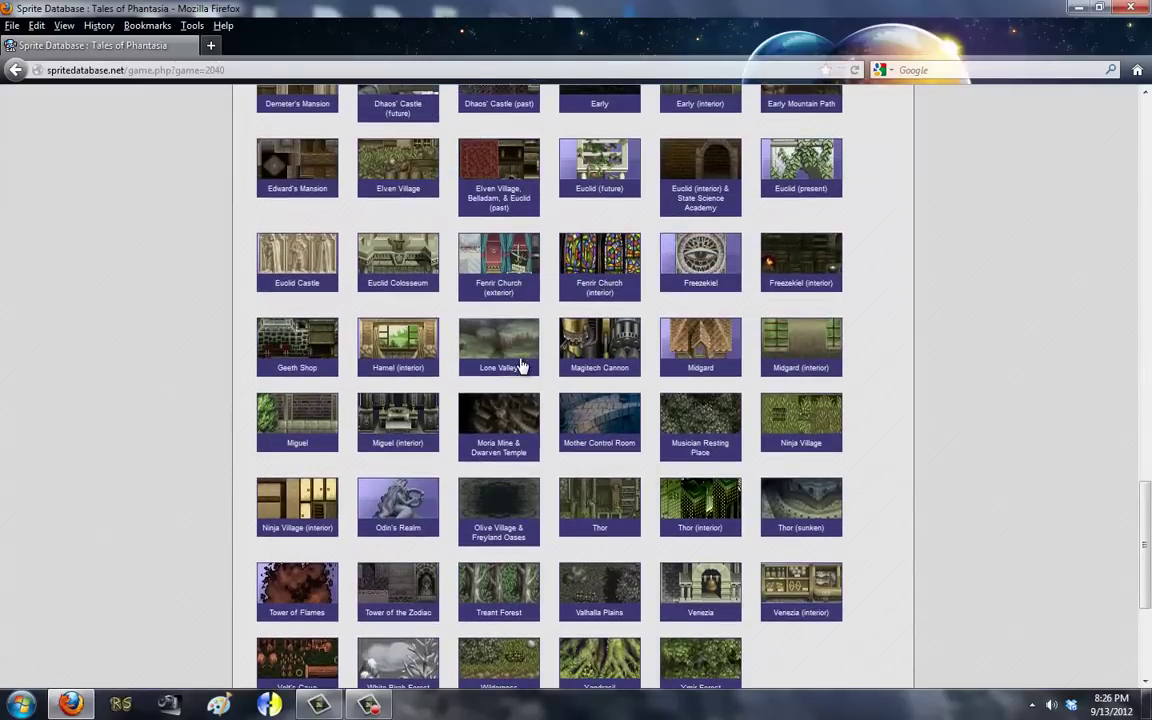
{"action": "left_click", "coordinate": [509, 337]}
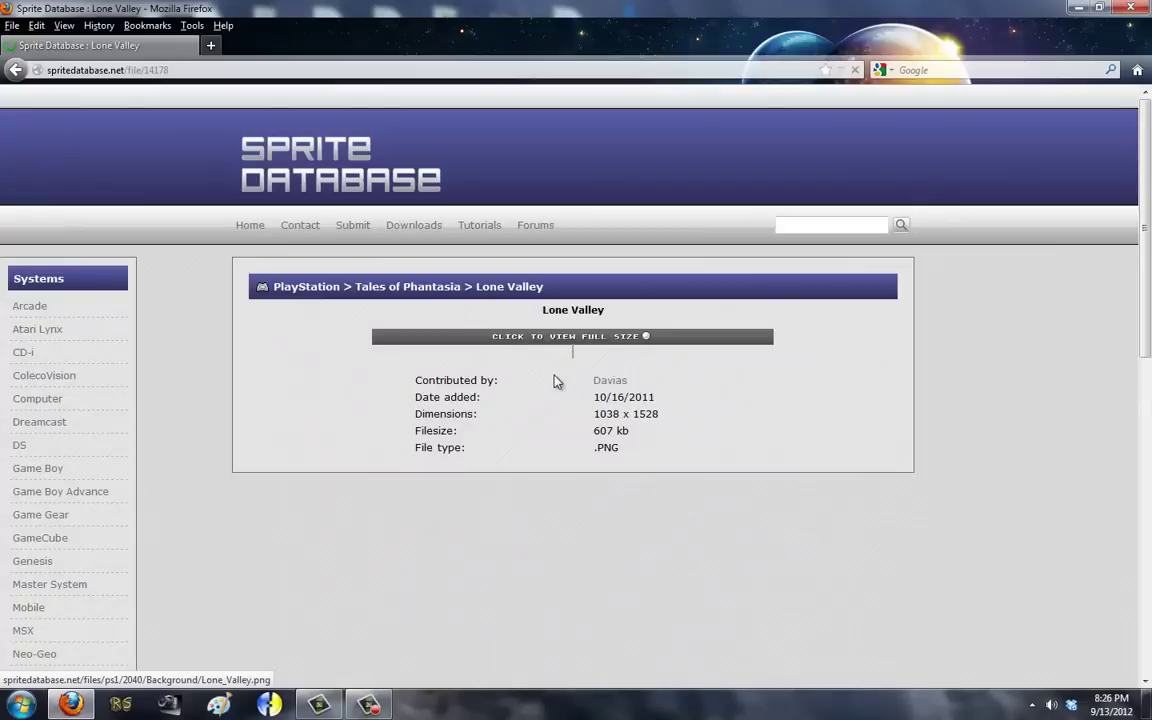
{"action": "scroll", "coordinate": [543, 342], "scroll_direction": "down", "scroll_amount": 5}
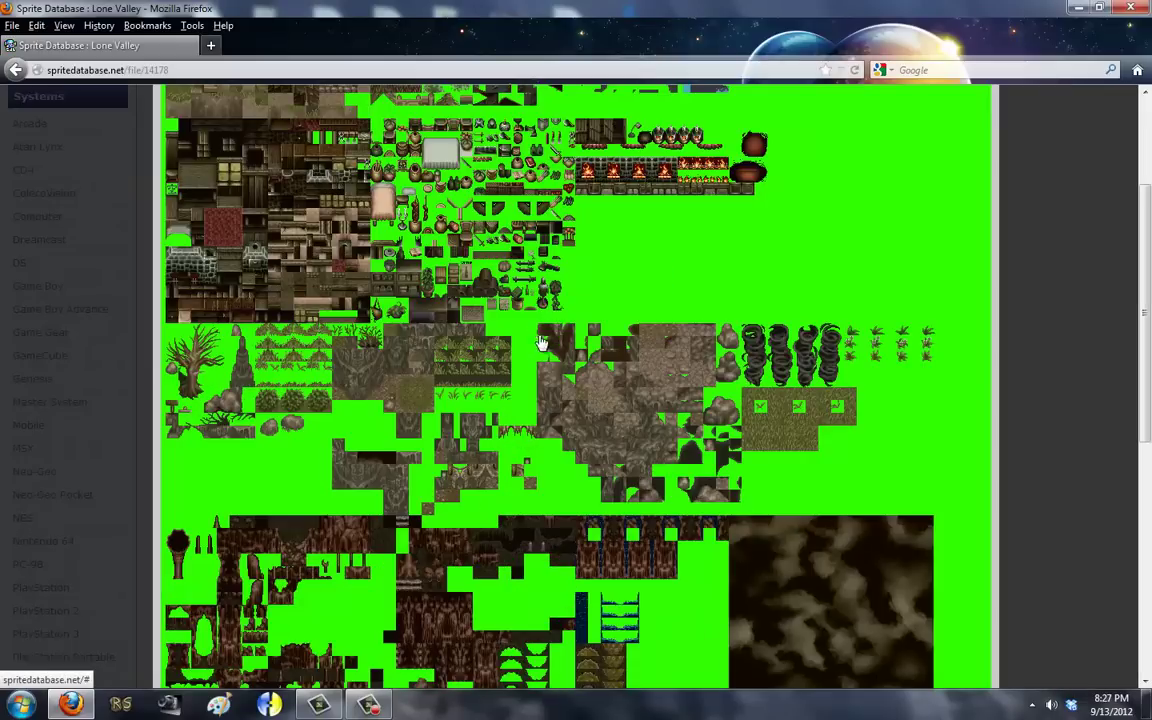
{"action": "left_click", "coordinate": [543, 342]}
{"action": "scroll", "coordinate": [547, 342], "scroll_direction": "down", "scroll_amount": 5}
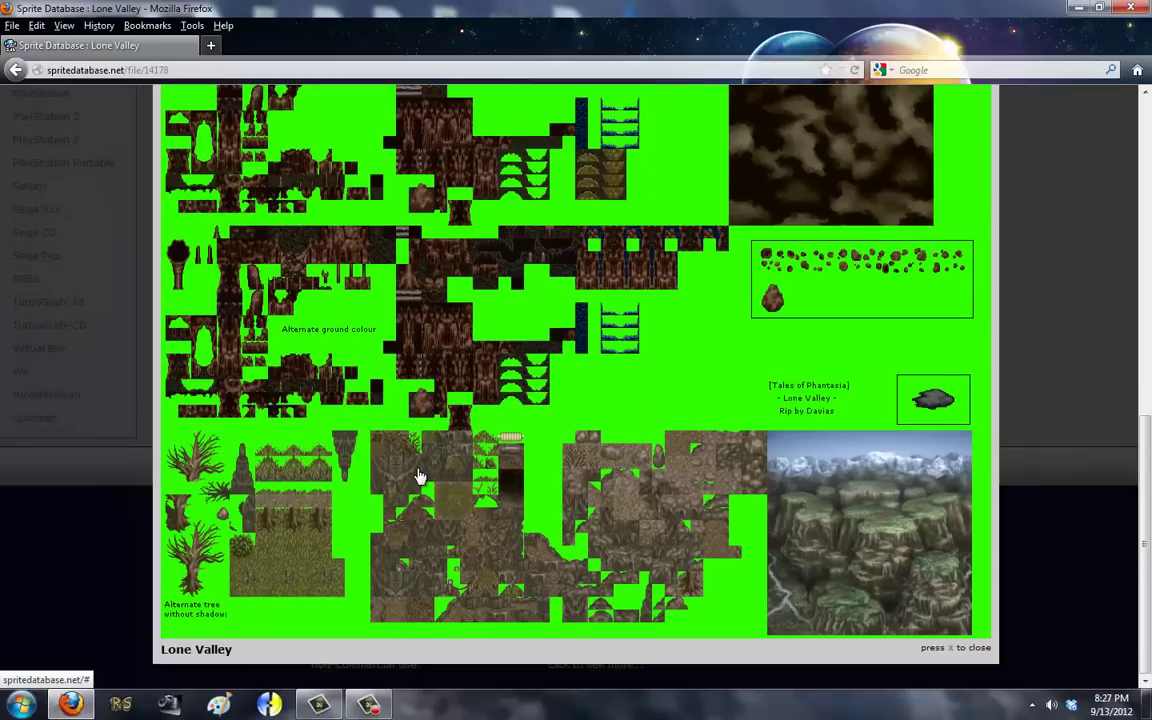
{"action": "left_click", "coordinate": [1077, 7]}
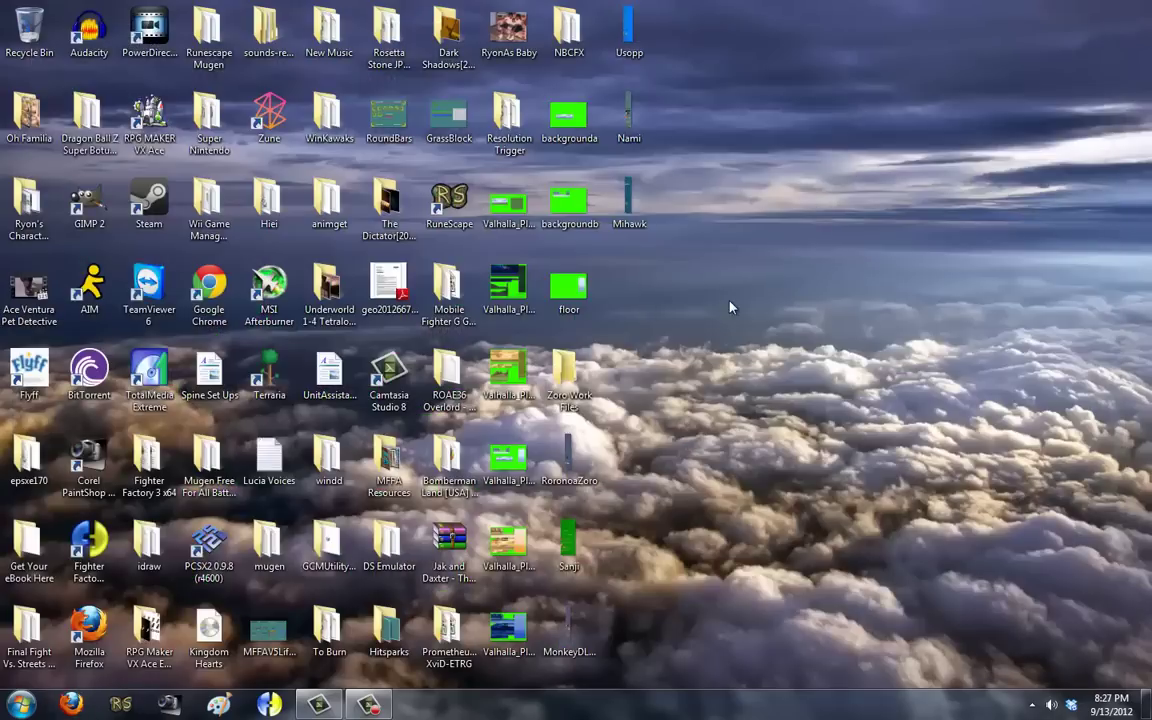
Preview the backgrounda image from the desktop and the image after it, and close the viewer.
{"action": "right_click", "coordinate": [569, 115]}
{"action": "left_click", "coordinate": [642, 203]}
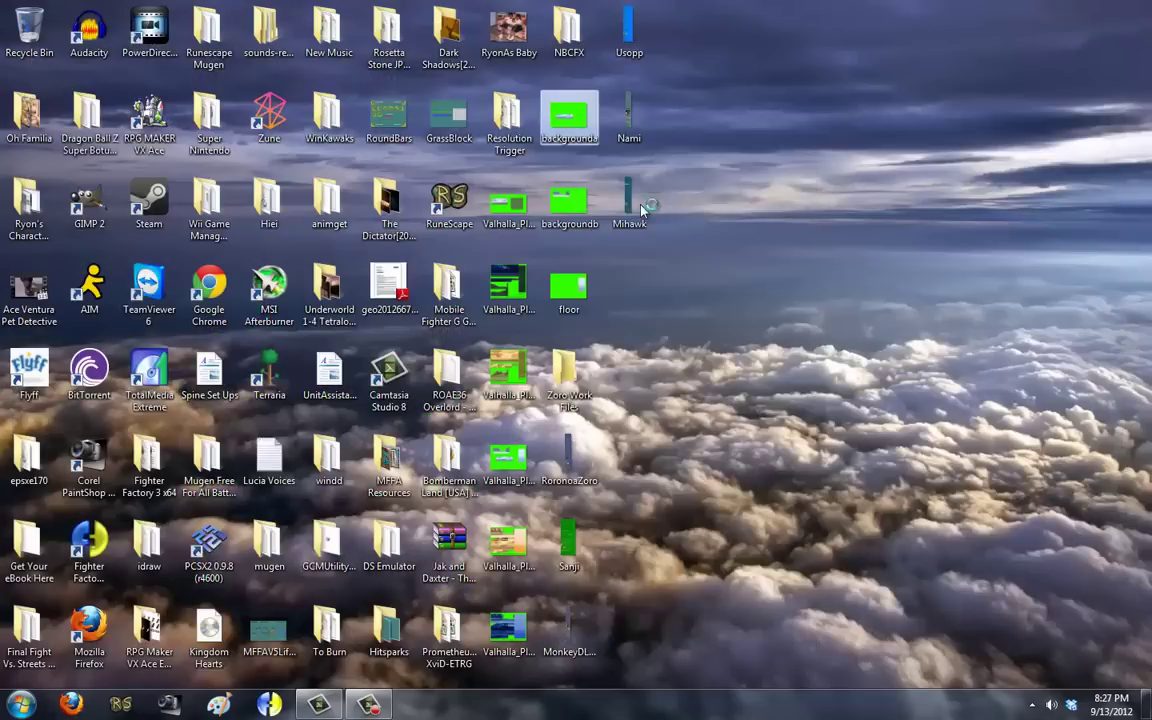
{"action": "key", "text": "Right"}
{"action": "key", "text": "alt+F4"}
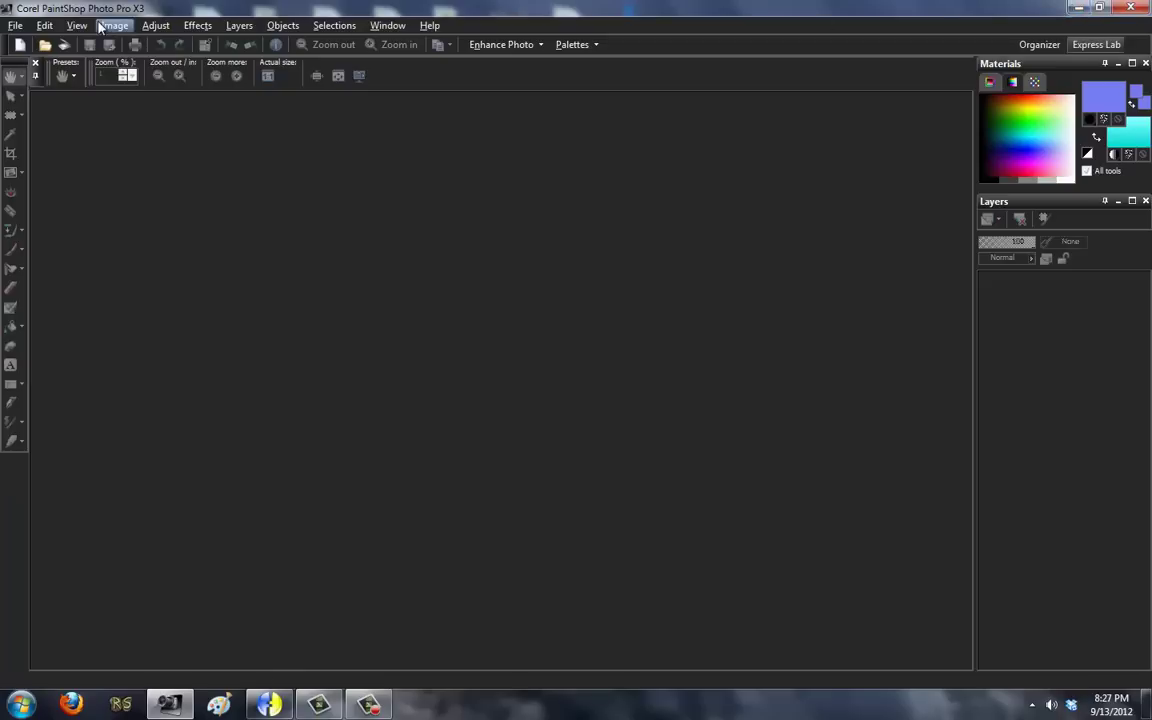
Open backgrounda, backgroundb and floor from the desktop in PaintShop Photo Pro and sample the green backdrop with the Dropper tool.
{"action": "left_click", "coordinate": [1073, 7]}
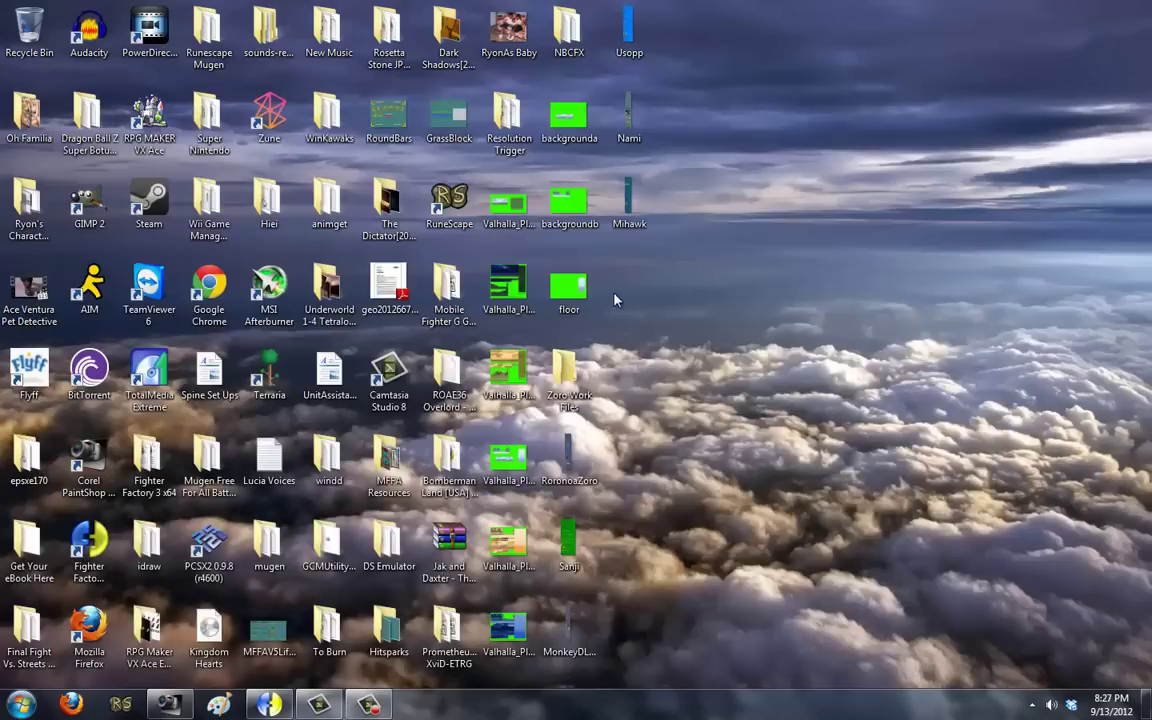
{"action": "mouse_move", "coordinate": [604, 306]}
{"action": "left_mouse_down"}
{"action": "mouse_move", "coordinate": [556, 120]}
{"action": "mouse_move", "coordinate": [262, 535]}
{"action": "mouse_move", "coordinate": [170, 630]}
{"action": "mouse_move", "coordinate": [170, 700]}
{"action": "mouse_move", "coordinate": [227, 292]}
{"action": "left_mouse_up"}
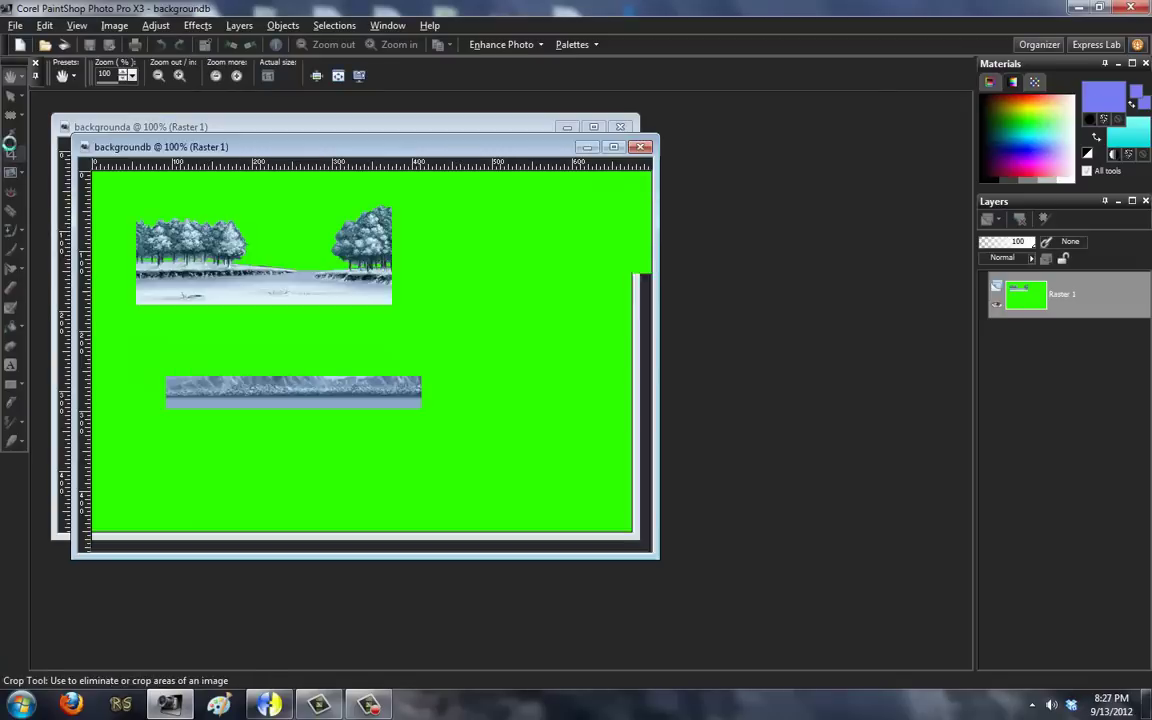
{"action": "left_click", "coordinate": [10, 137]}
{"action": "left_click", "coordinate": [235, 215]}
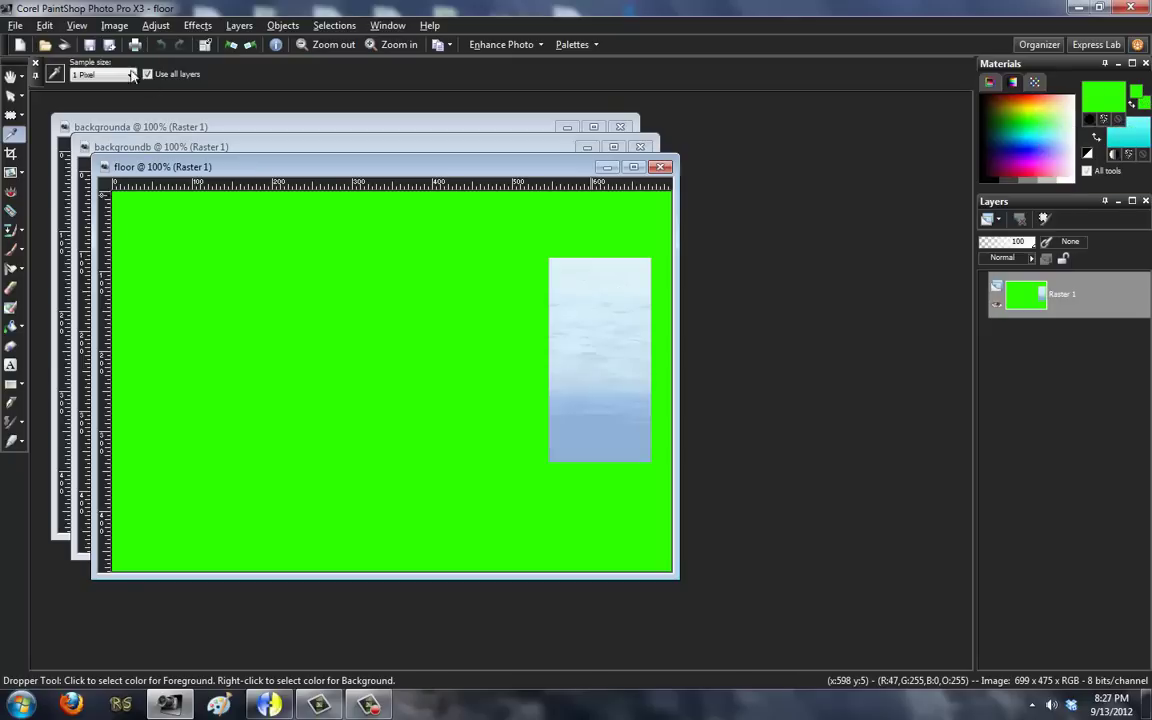
Reduce the floor image to a 256-color palette using Optimized Octree and the Nearest color method.
{"action": "left_click", "coordinate": [114, 25]}
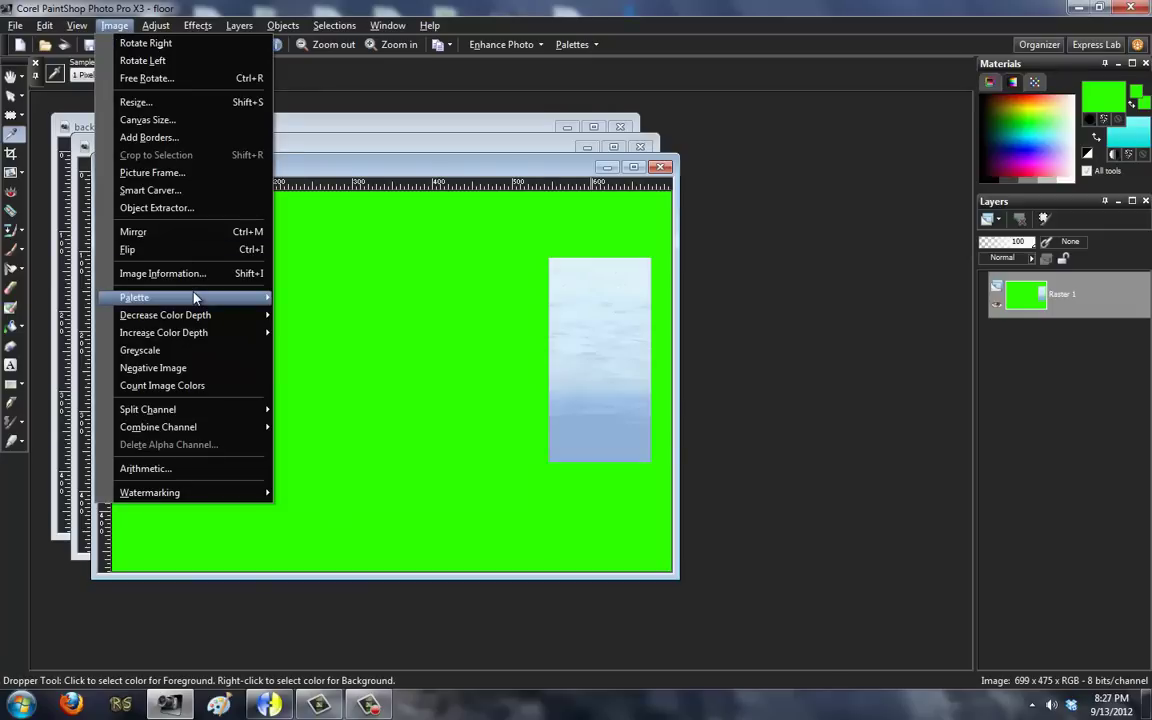
{"action": "mouse_move", "coordinate": [192, 318]}
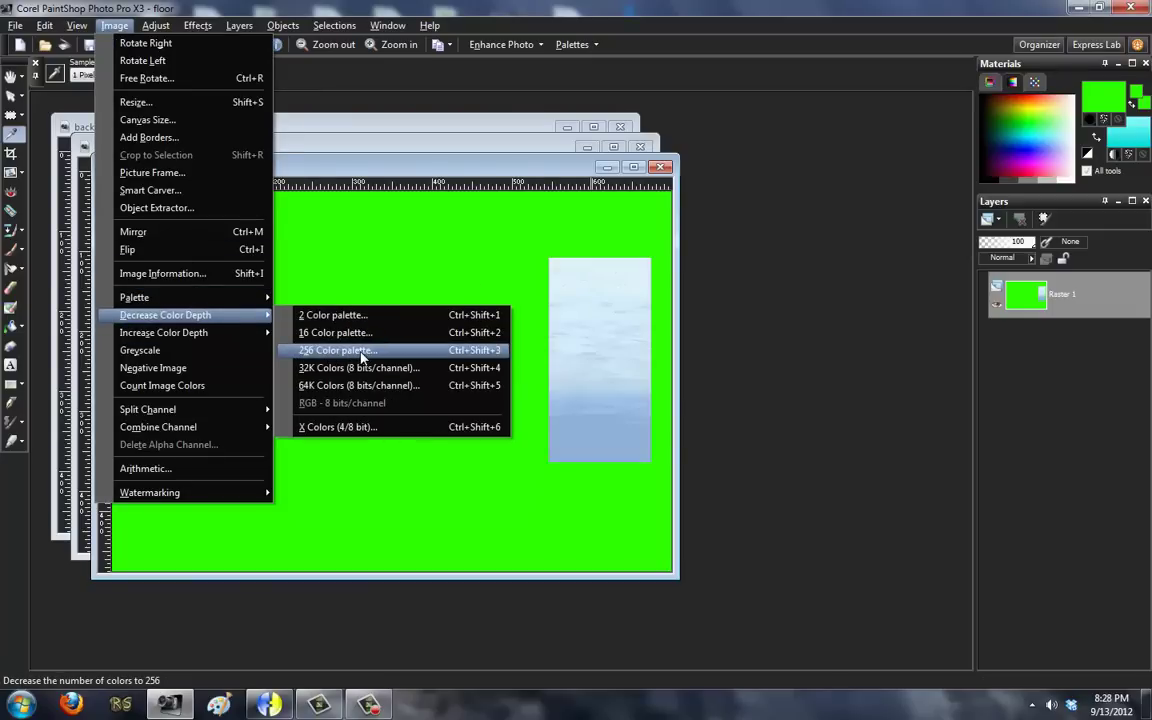
{"action": "left_click", "coordinate": [362, 351]}
{"action": "left_click_drag", "start_coordinate": [841, 110], "coordinate": [416, 236]}
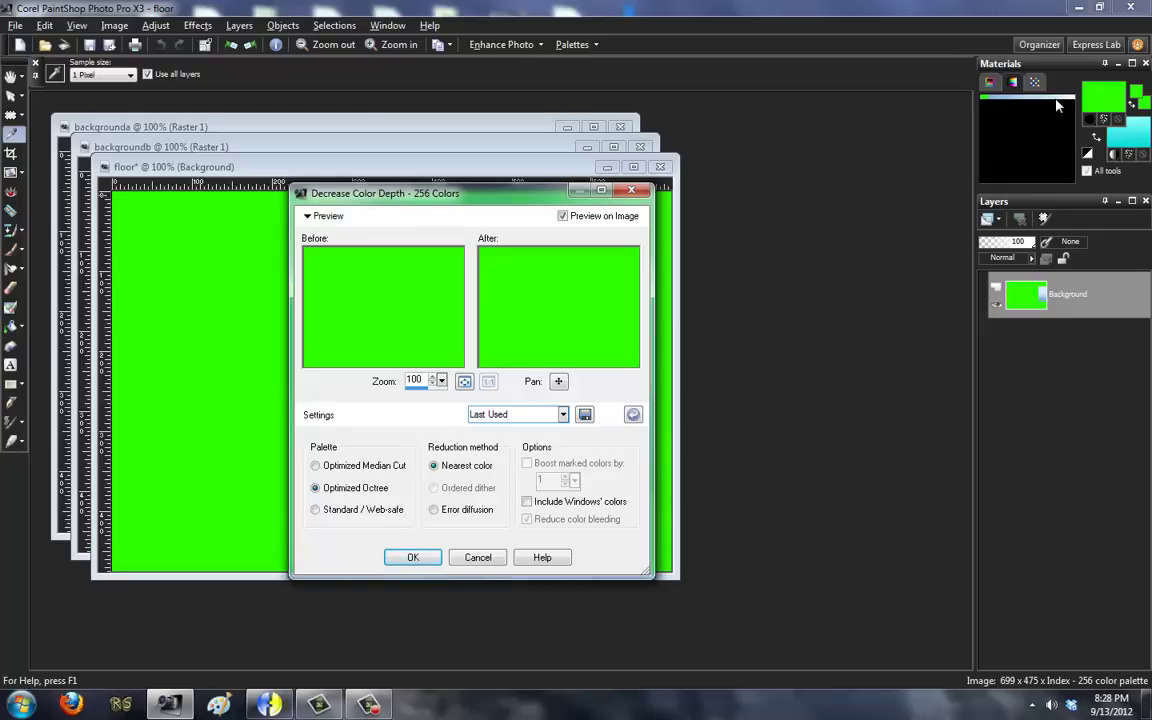
{"action": "left_click", "coordinate": [408, 557]}
Set the floor image's palette transparency to the current background color and proof it on the image.
{"action": "left_click", "coordinate": [116, 26]}
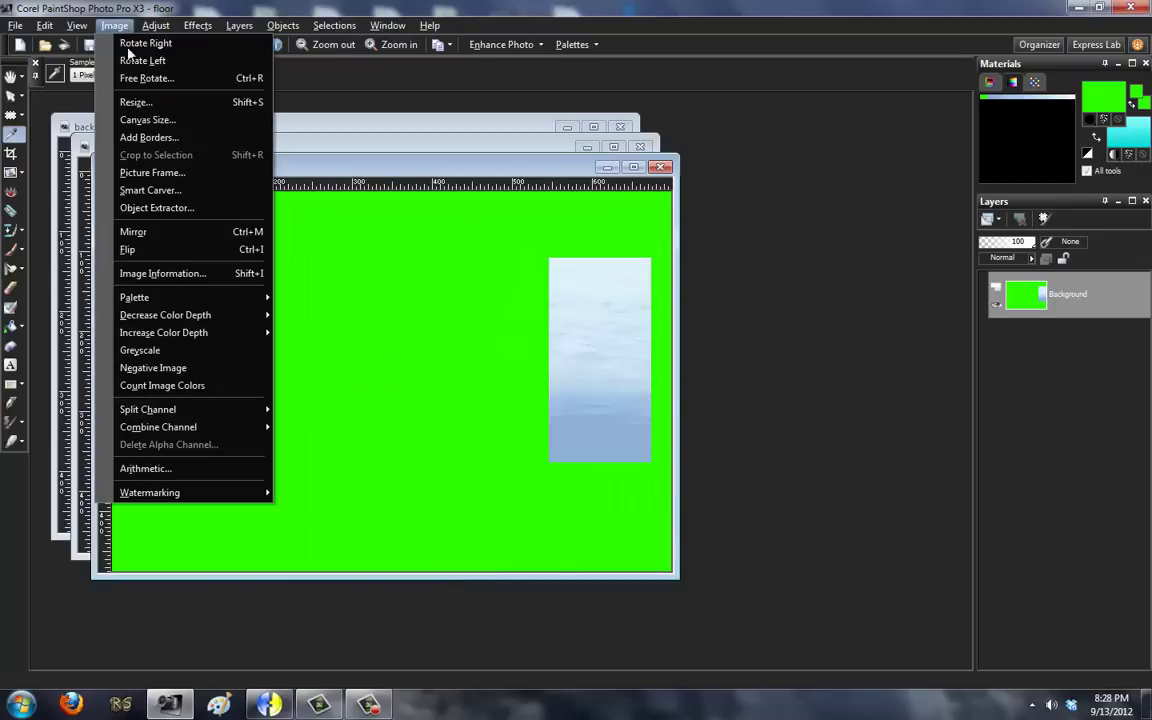
{"action": "mouse_move", "coordinate": [172, 299]}
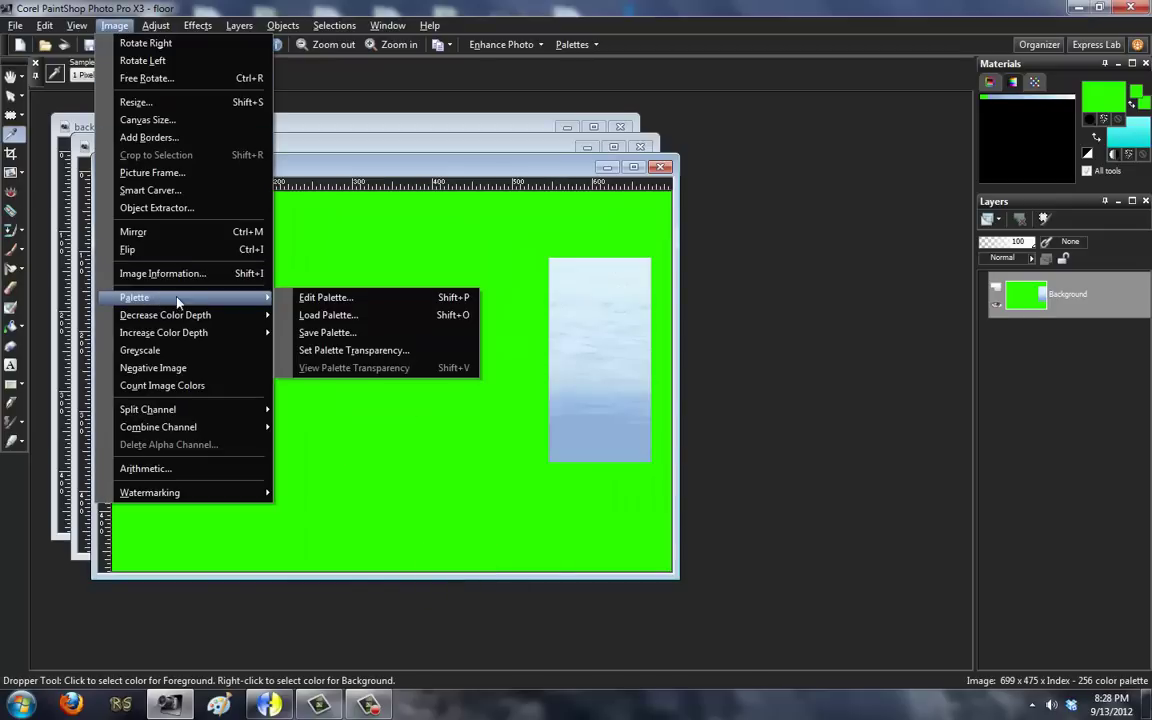
{"action": "left_click", "coordinate": [356, 352]}
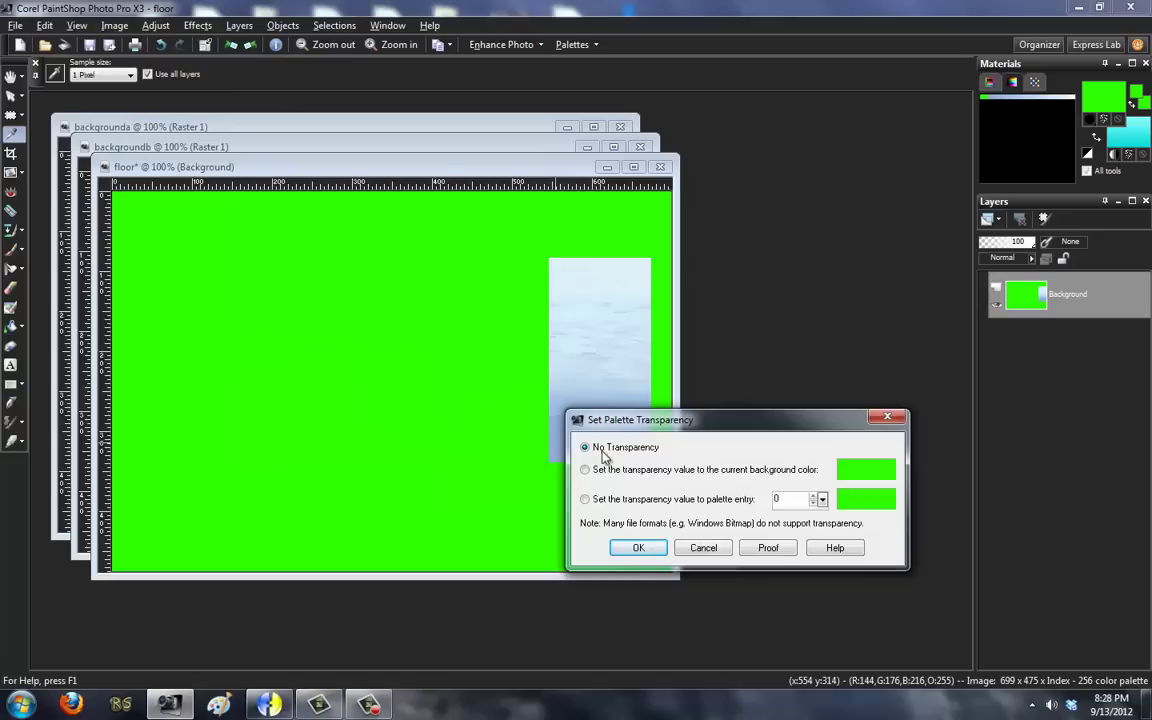
{"action": "left_click", "coordinate": [618, 472]}
{"action": "left_click", "coordinate": [768, 548]}
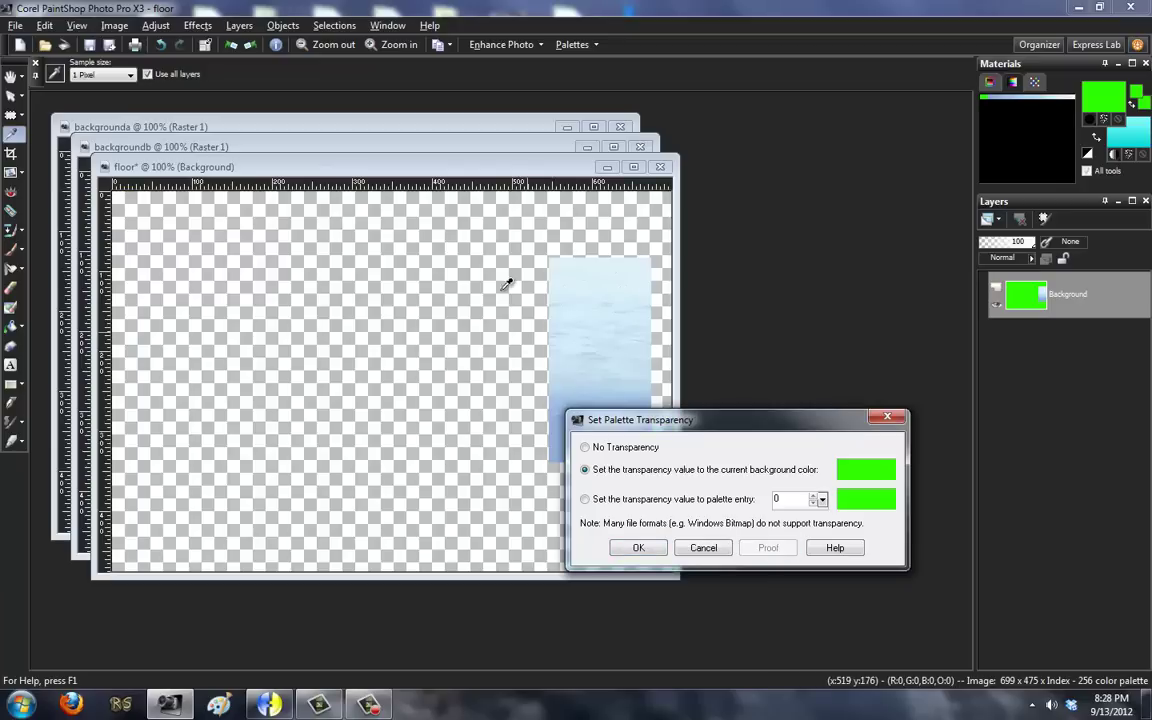
Try palette entry 8 as the transparency value and proof it on the floor image.
{"action": "left_click", "coordinate": [813, 495]}
{"action": "left_click", "coordinate": [813, 495]}
{"action": "left_click", "coordinate": [813, 495]}
{"action": "left_click", "coordinate": [813, 495]}
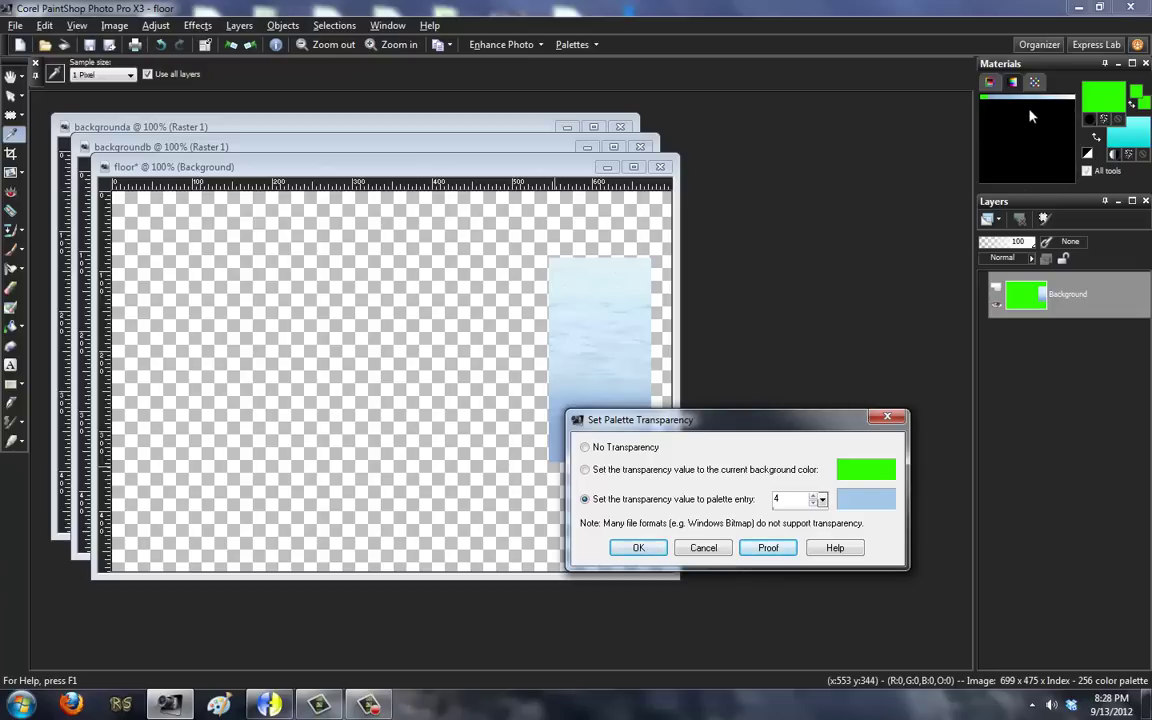
{"action": "left_click", "coordinate": [813, 495]}
{"action": "left_click", "coordinate": [813, 495]}
{"action": "left_click", "coordinate": [813, 495]}
{"action": "left_click", "coordinate": [813, 495]}
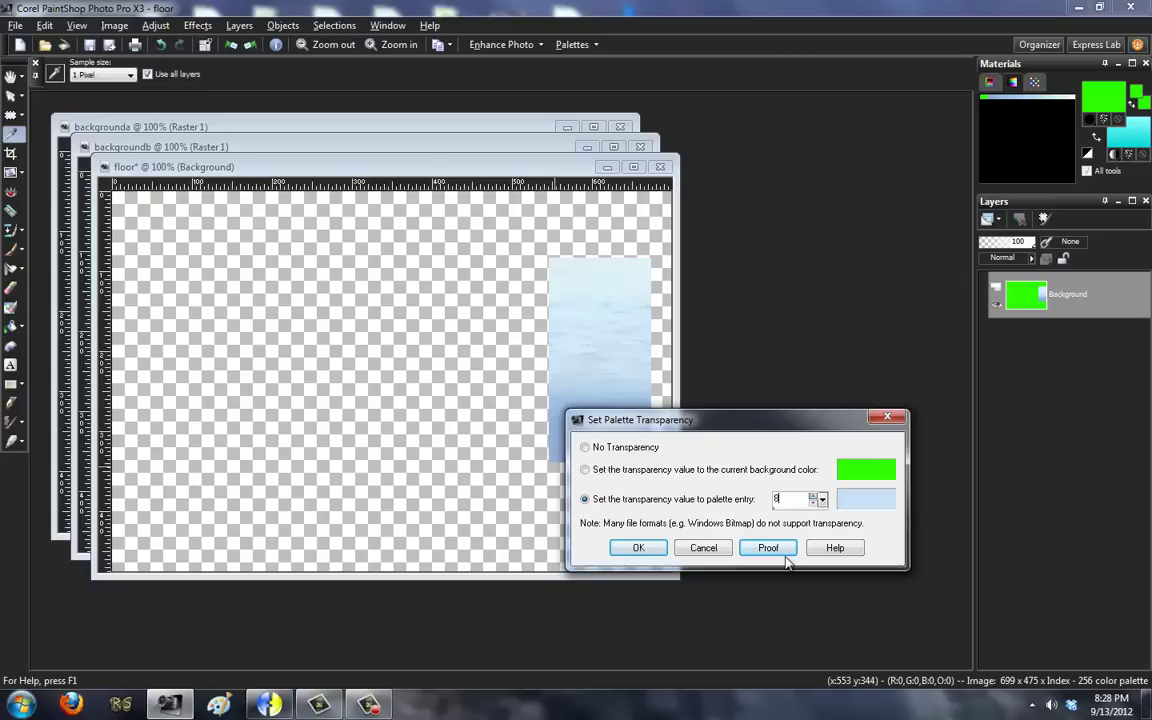
{"action": "left_click", "coordinate": [768, 547]}
{"action": "left_click_drag", "start_coordinate": [718, 425], "coordinate": [859, 365]}
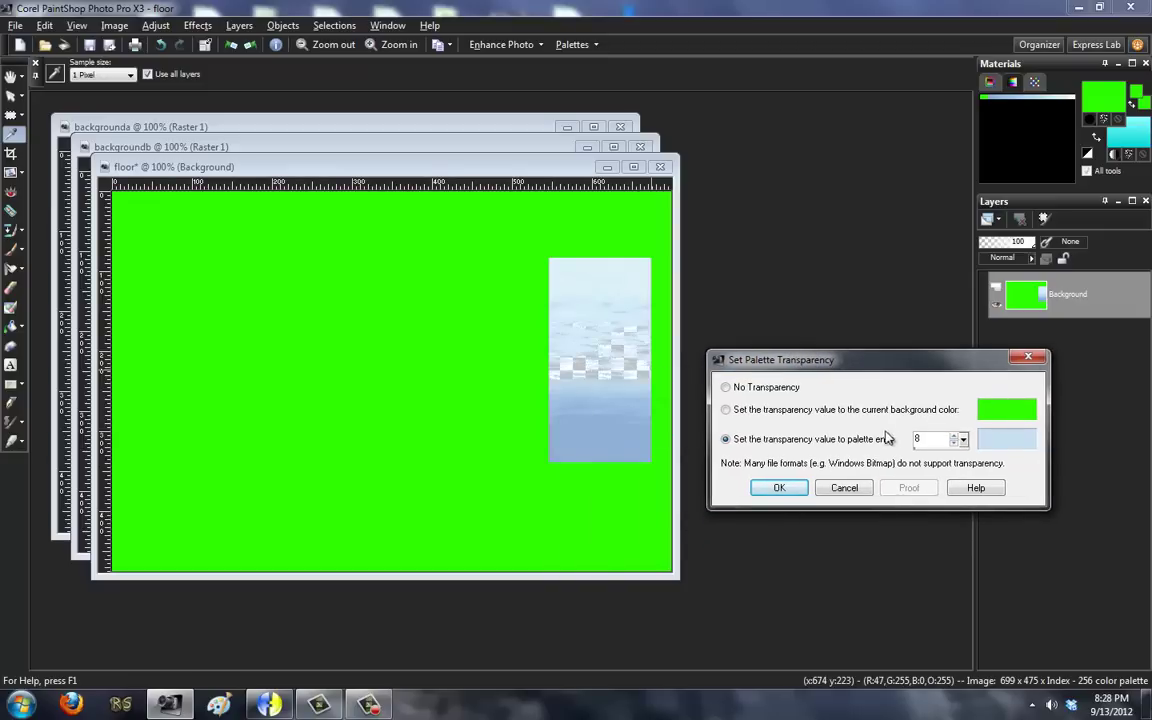
Set the floor image's transparency value to palette entry 0 and apply it.
{"action": "left_click", "coordinate": [958, 448]}
{"action": "left_click", "coordinate": [958, 448]}
{"action": "left_click", "coordinate": [958, 448]}
{"action": "left_click", "coordinate": [957, 446]}
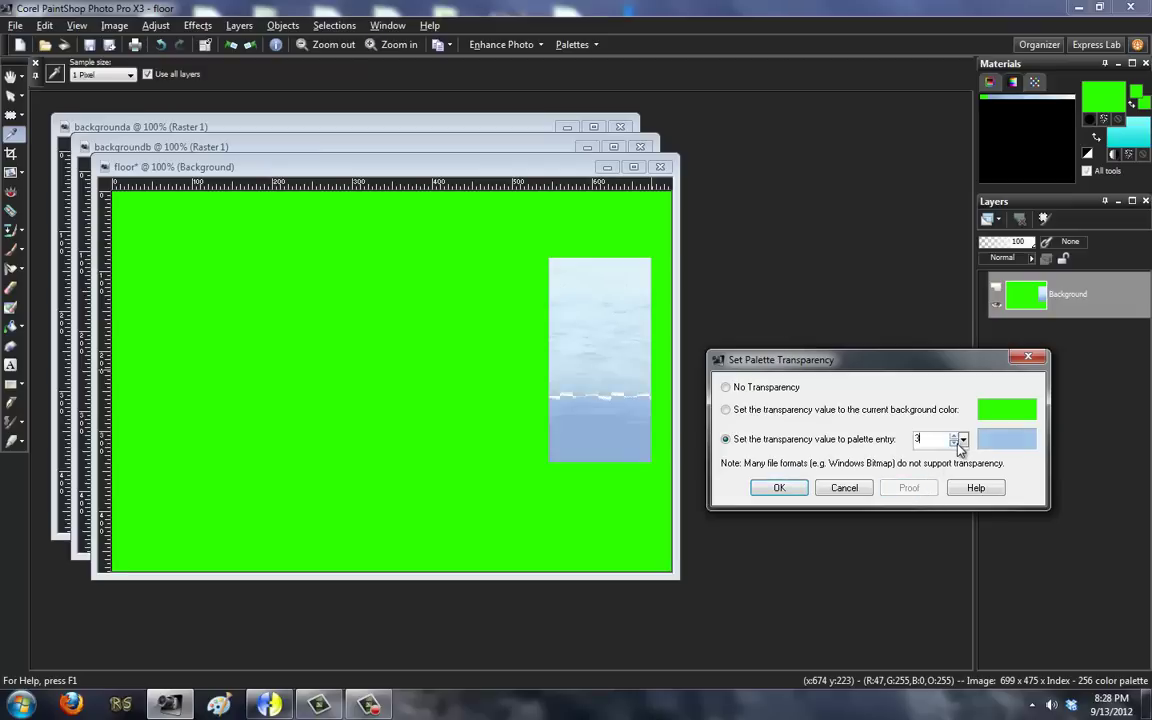
{"action": "left_click", "coordinate": [958, 446]}
{"action": "left_click", "coordinate": [958, 446]}
{"action": "left_click", "coordinate": [958, 446]}
{"action": "left_click", "coordinate": [958, 446]}
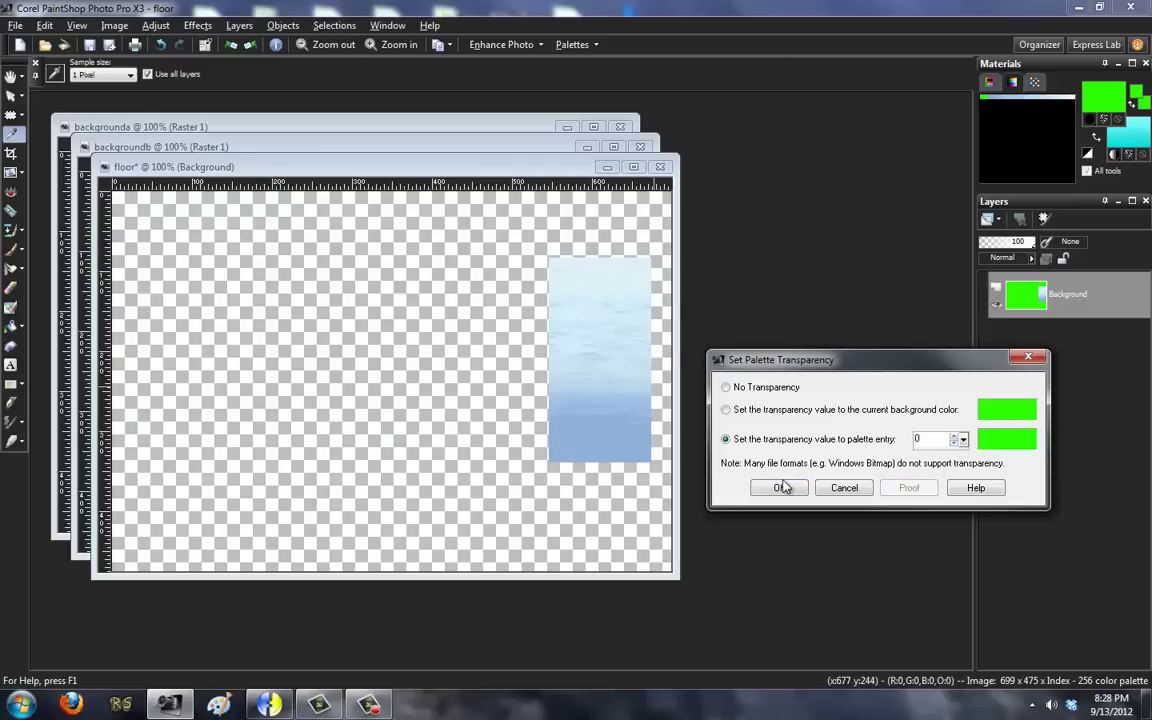
{"action": "left_click", "coordinate": [781, 487]}
{"action": "left_click", "coordinate": [15, 25]}
{"action": "key", "text": "Escape"}
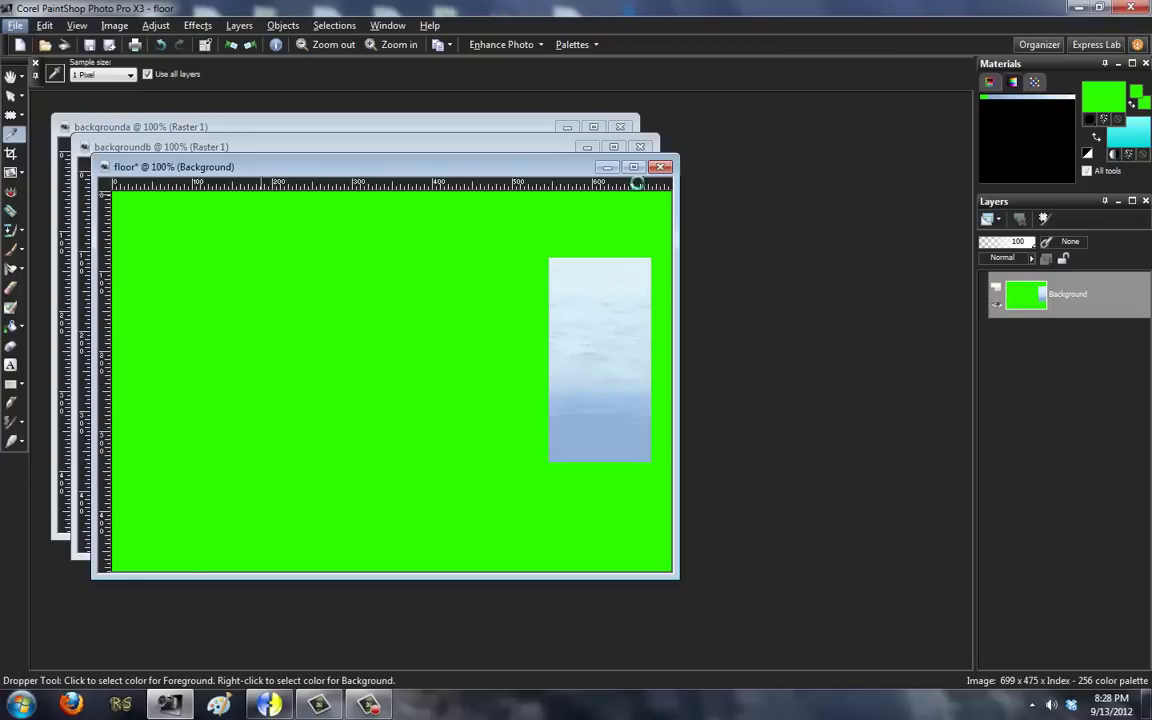
Put the floor image away and set backgroundb's palette transparency to the current background color, proofing it before applying.
{"action": "left_click", "coordinate": [607, 167]}
{"action": "left_click", "coordinate": [114, 25]}
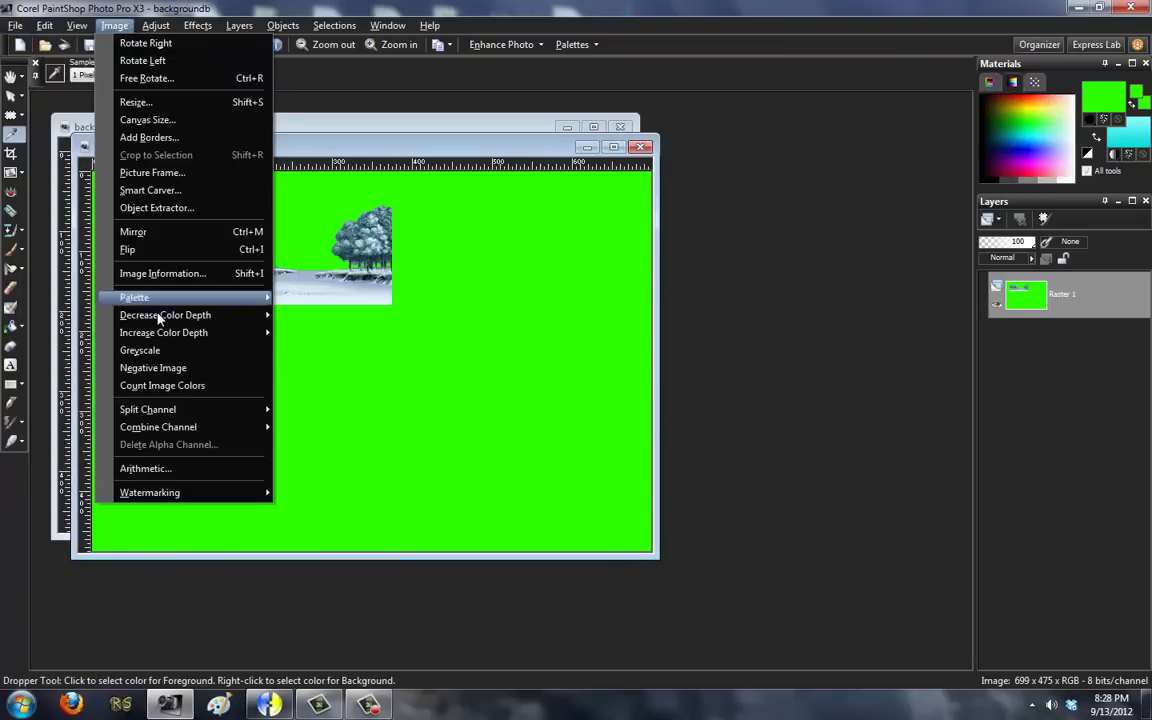
{"action": "mouse_move", "coordinate": [175, 306]}
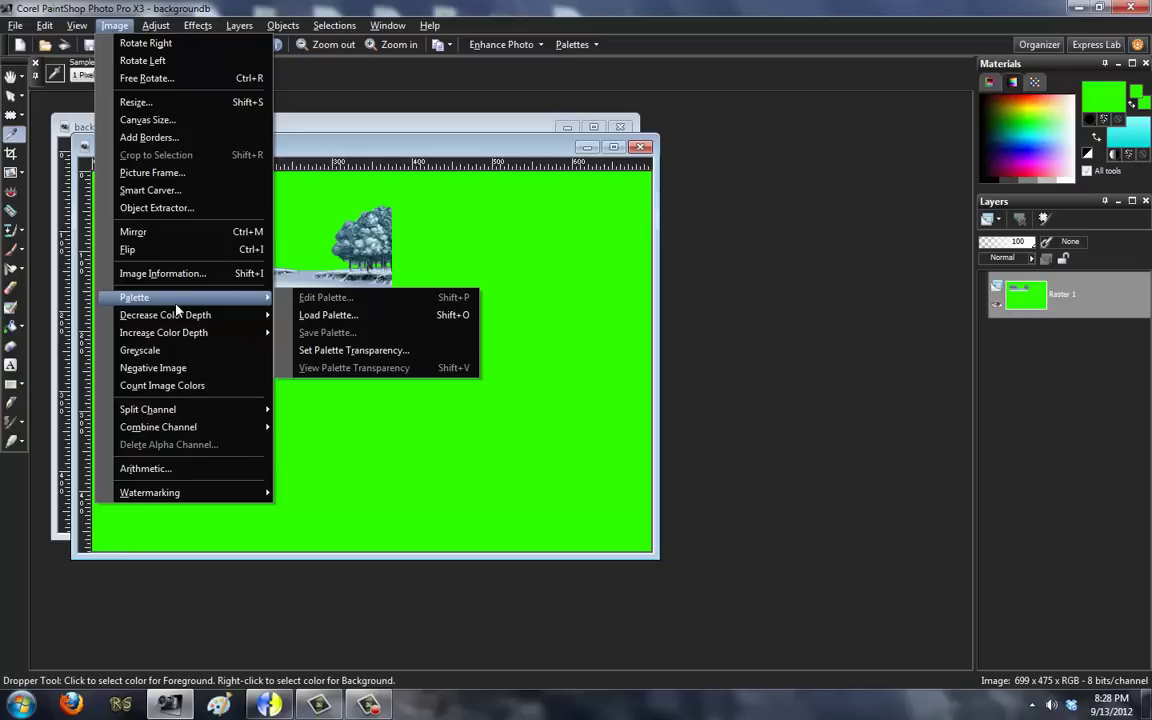
{"action": "left_click", "coordinate": [350, 352]}
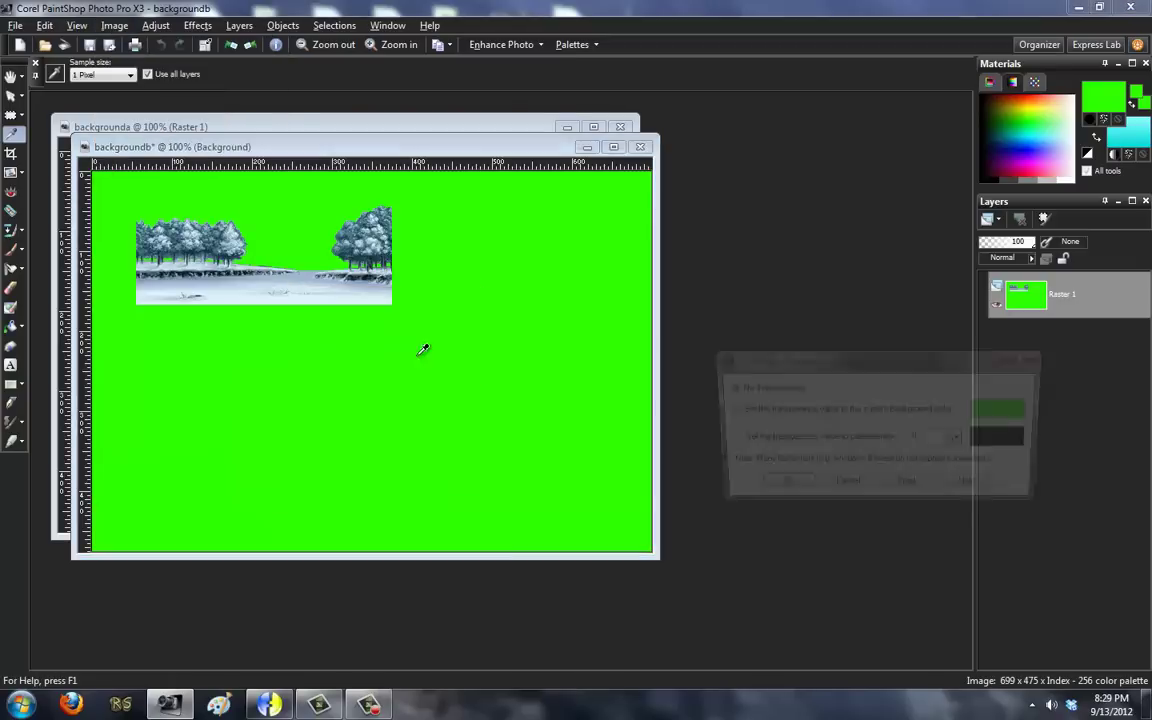
{"action": "left_click", "coordinate": [762, 411]}
{"action": "left_click", "coordinate": [908, 488]}
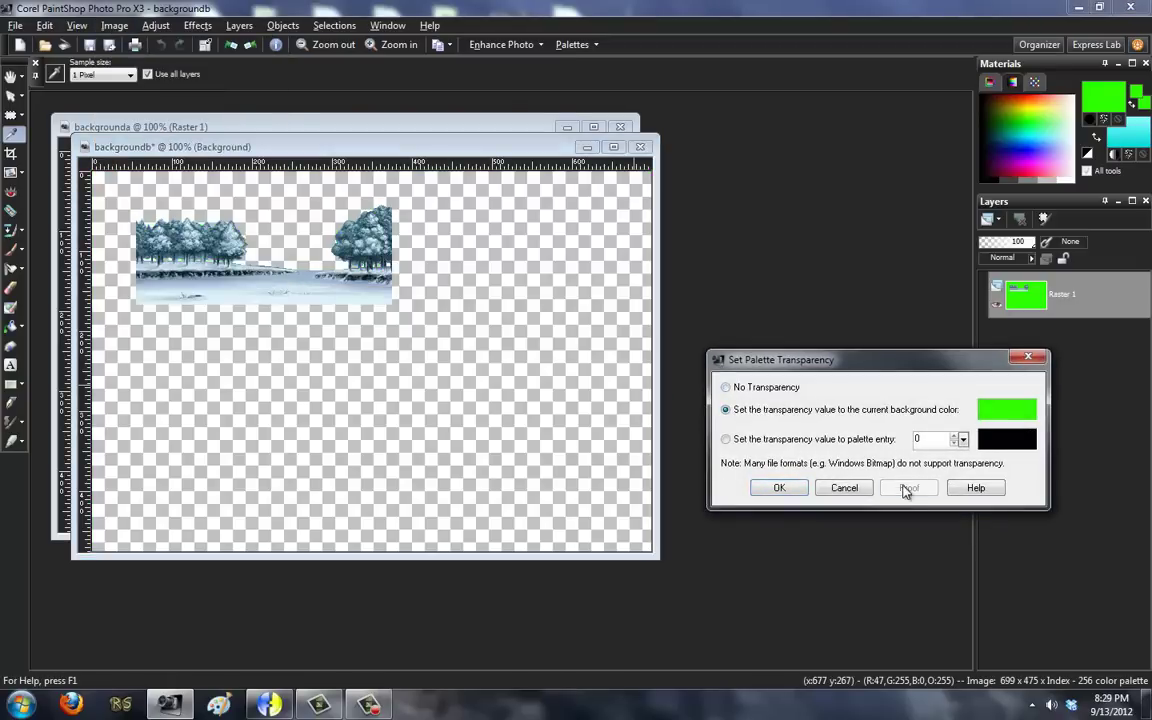
{"action": "left_click", "coordinate": [779, 488]}
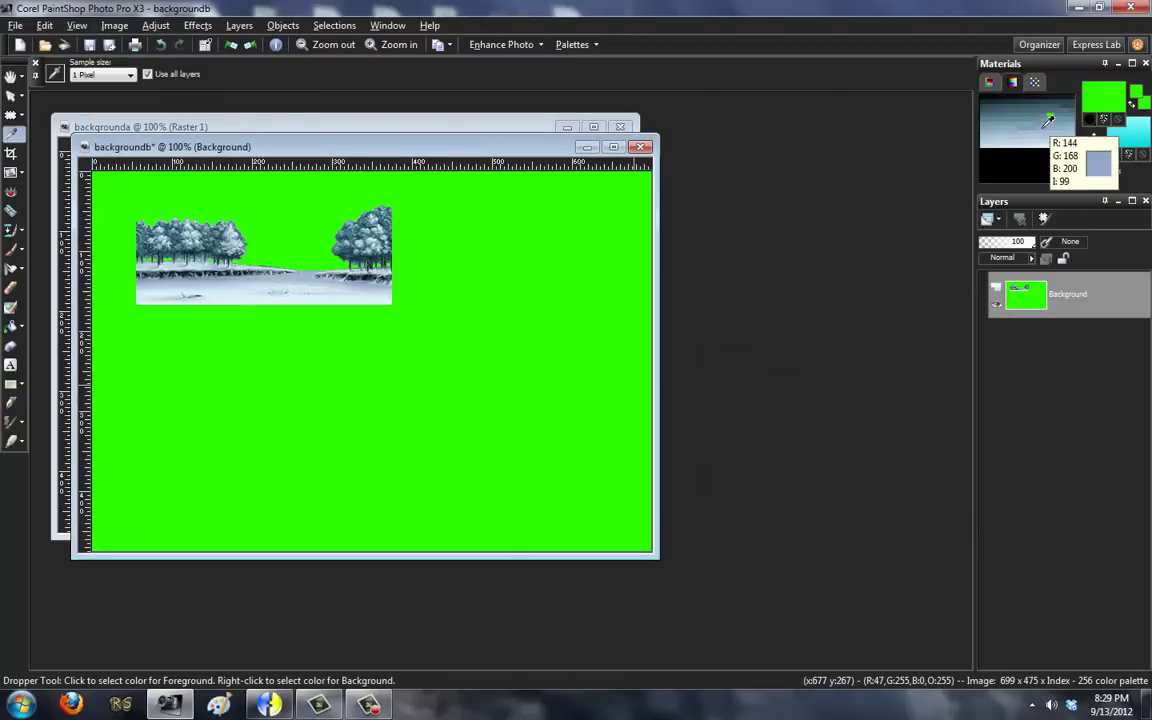
Save the backgroundb image and close it.
{"action": "left_click", "coordinate": [15, 25]}
{"action": "left_click", "coordinate": [67, 144]}
{"action": "left_click", "coordinate": [641, 147]}
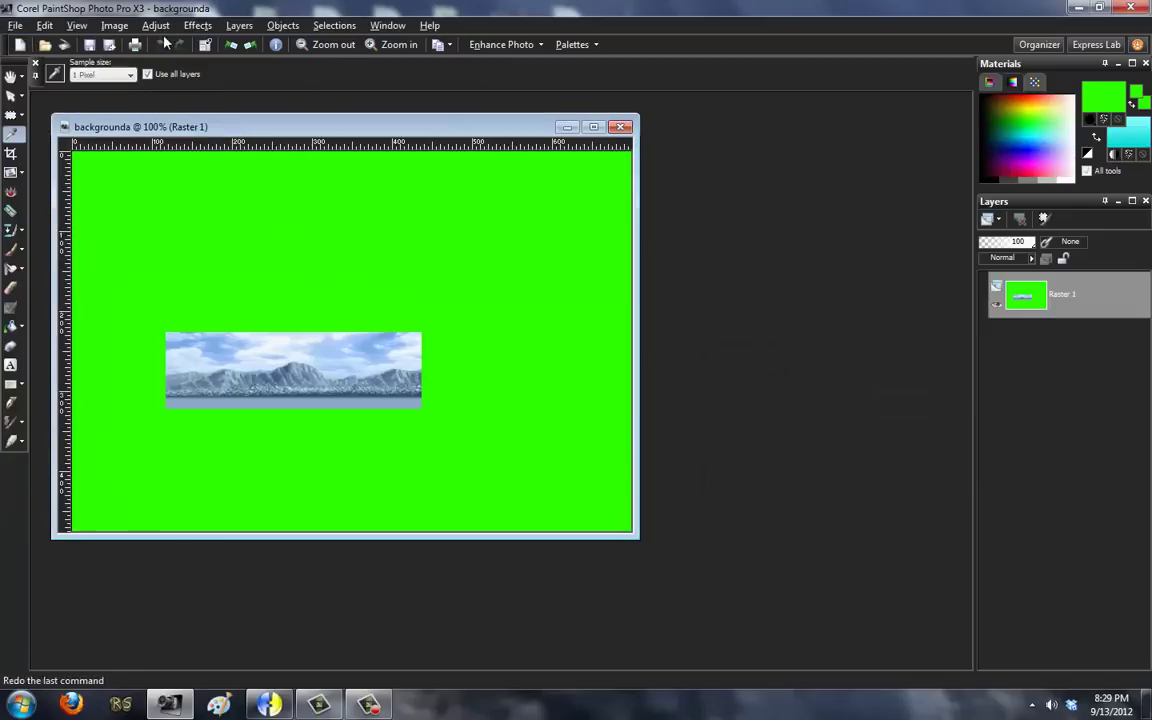
Set the palette transparency of the backgrounda image for its green backdrop and apply it.
{"action": "left_click", "coordinate": [114, 25]}
{"action": "mouse_move", "coordinate": [230, 297]}
{"action": "left_click", "coordinate": [330, 350]}
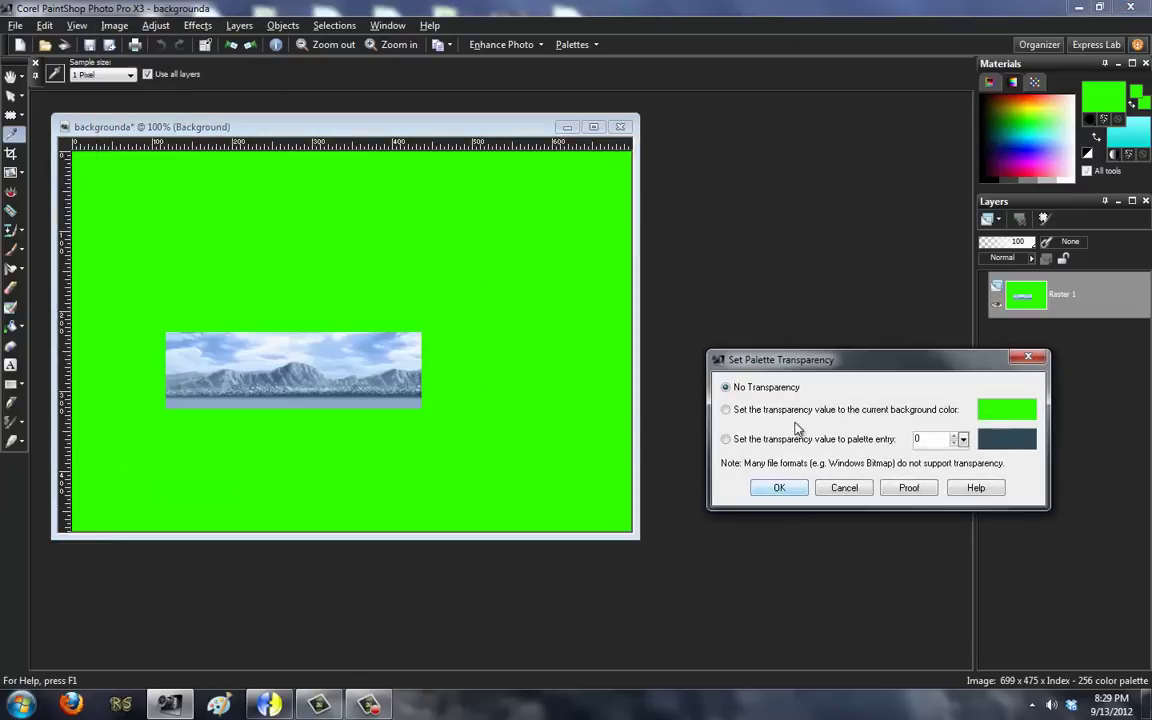
{"action": "left_click", "coordinate": [803, 494]}
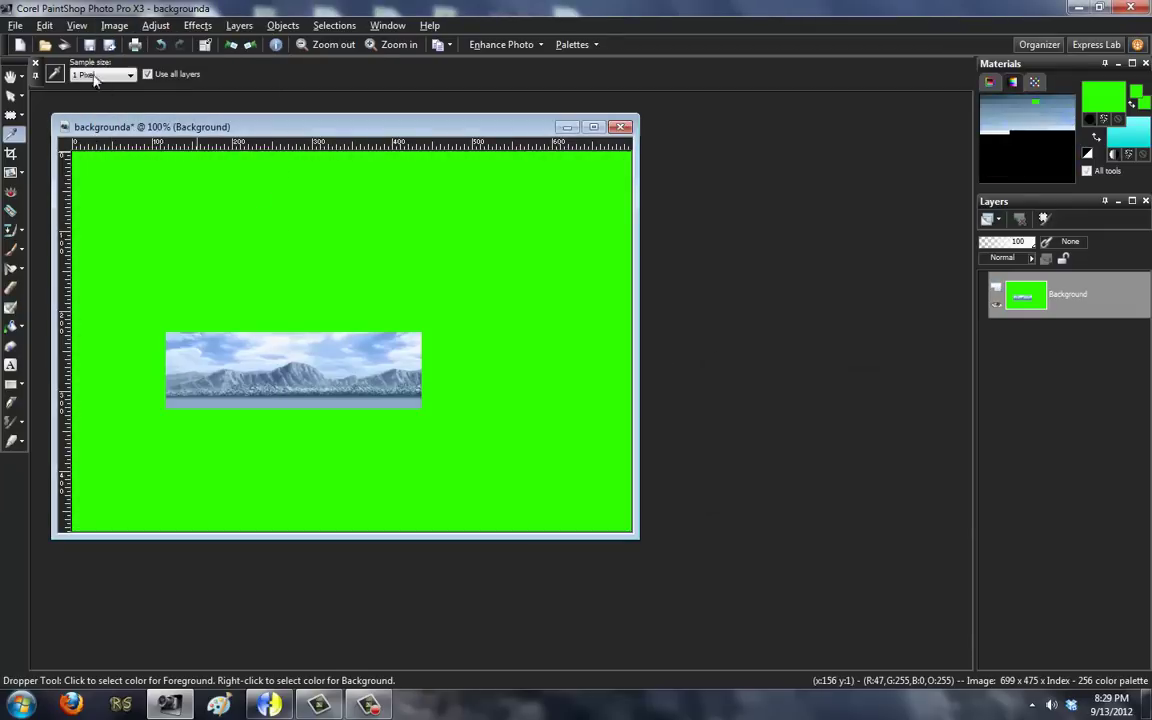
Save the backgrounda image and close it.
{"action": "left_click", "coordinate": [15, 25]}
{"action": "left_click", "coordinate": [60, 142]}
{"action": "left_click", "coordinate": [620, 126]}
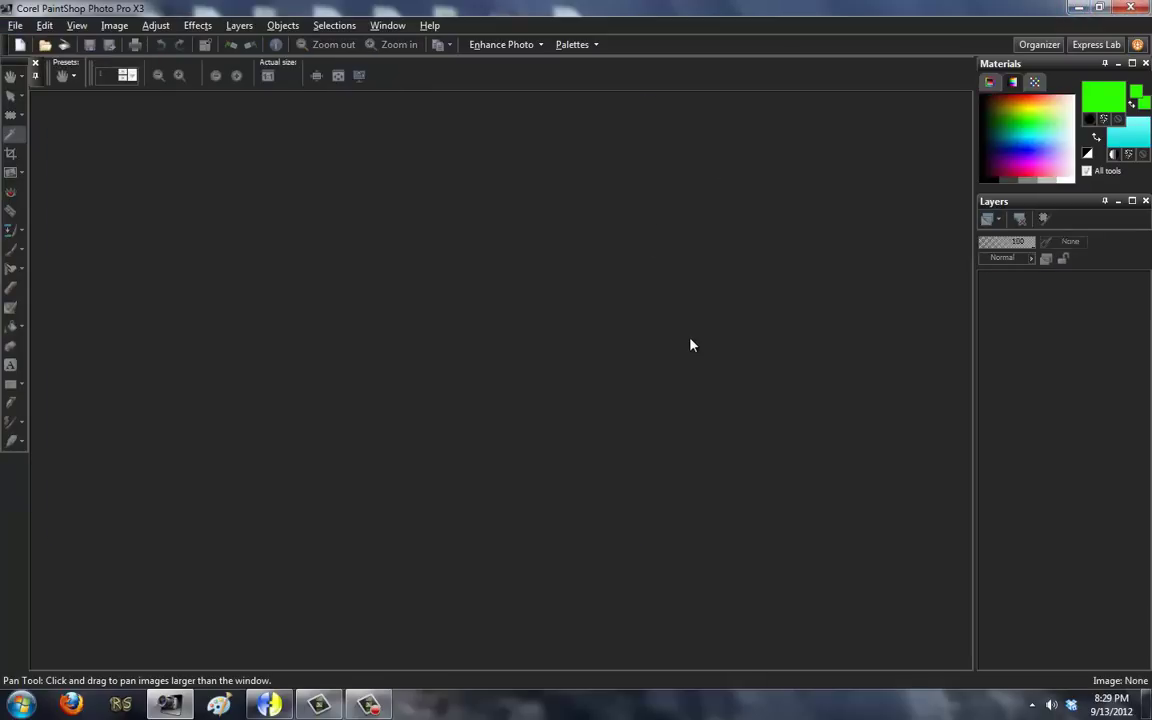
Open the floor image from the desktop in IDraw3, save it again and close it.
{"action": "key", "text": "super+d"}
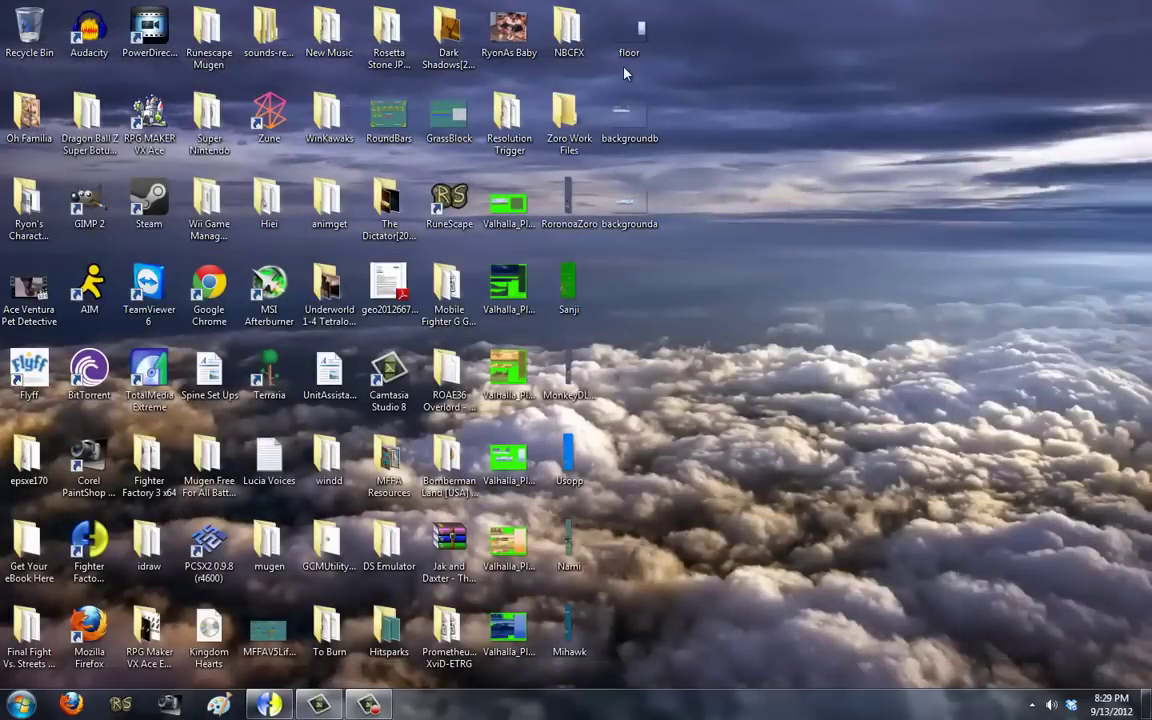
{"action": "double_click", "coordinate": [629, 32]}
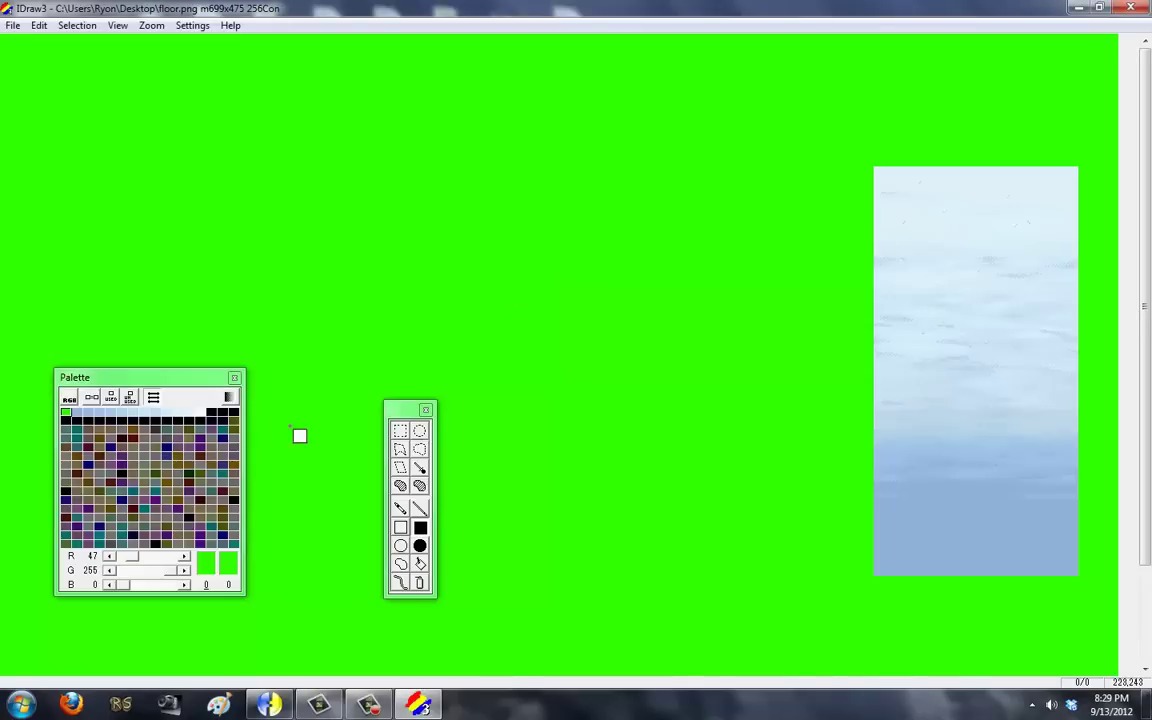
{"action": "left_click", "coordinate": [13, 25]}
{"action": "left_click", "coordinate": [36, 360]}
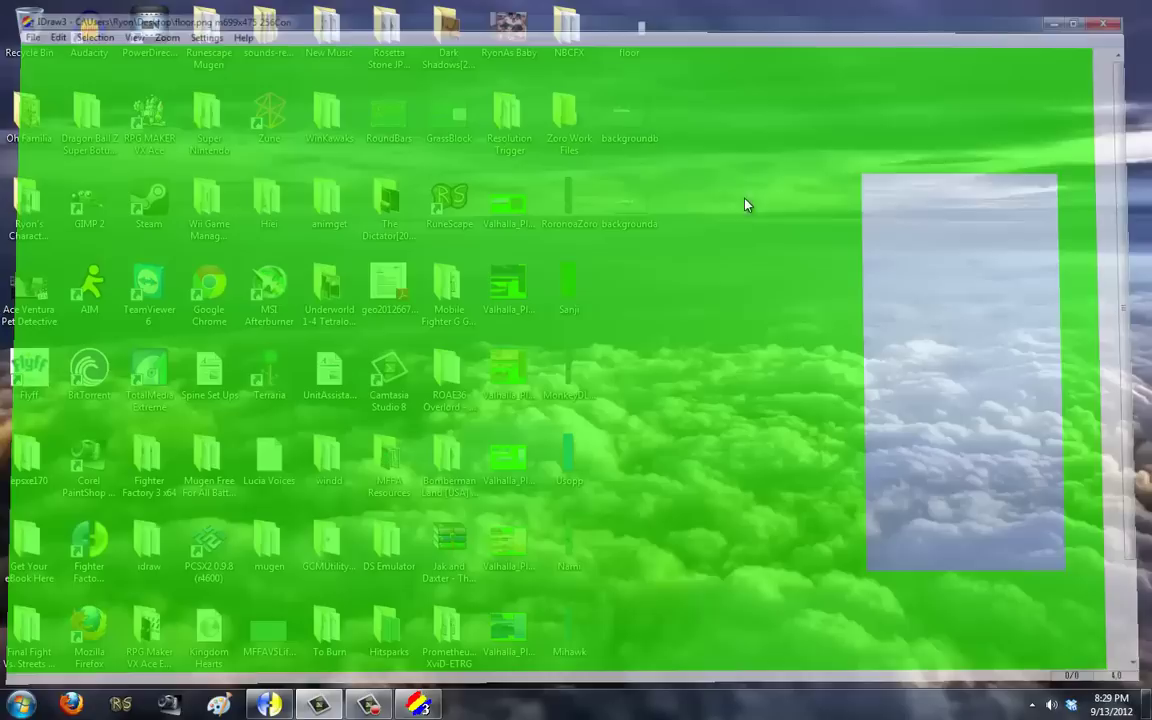
Open the backgroundb image from the desktop in IDraw3, save it again and close it.
{"action": "double_click", "coordinate": [630, 122]}
{"action": "left_click", "coordinate": [13, 25]}
{"action": "left_click", "coordinate": [37, 79]}
{"action": "left_click", "coordinate": [1130, 7]}
Open the backgrounda image from the desktop in IDraw3, save it again and close it.
{"action": "double_click", "coordinate": [567, 190]}
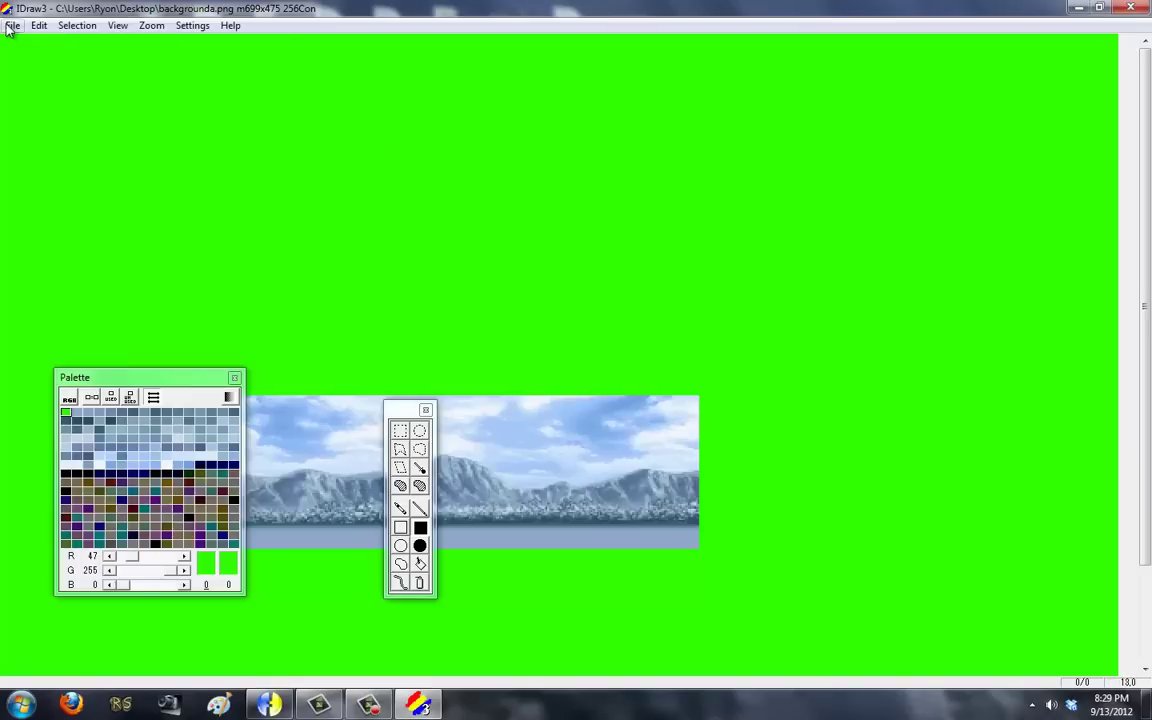
{"action": "left_click", "coordinate": [13, 25]}
{"action": "left_click", "coordinate": [26, 77]}
{"action": "left_click", "coordinate": [1130, 7]}
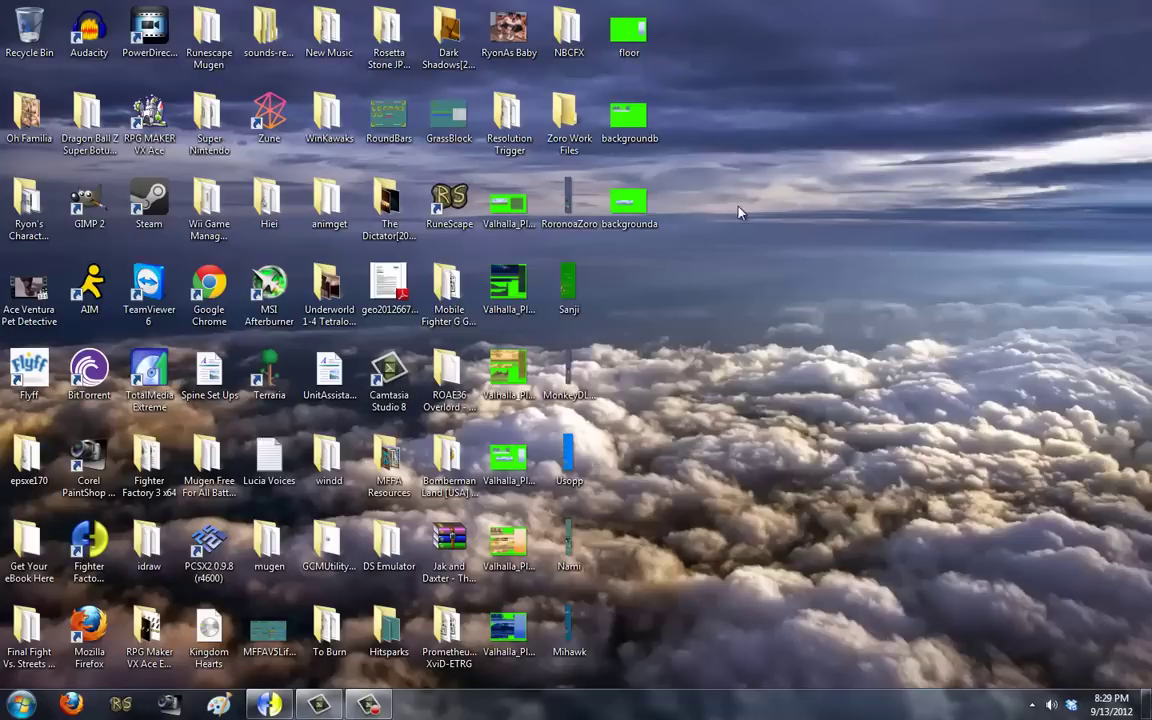
Switch to Fighter Factory and bring up the sprites editor of the empty project.
{"action": "left_click", "coordinate": [272, 702]}
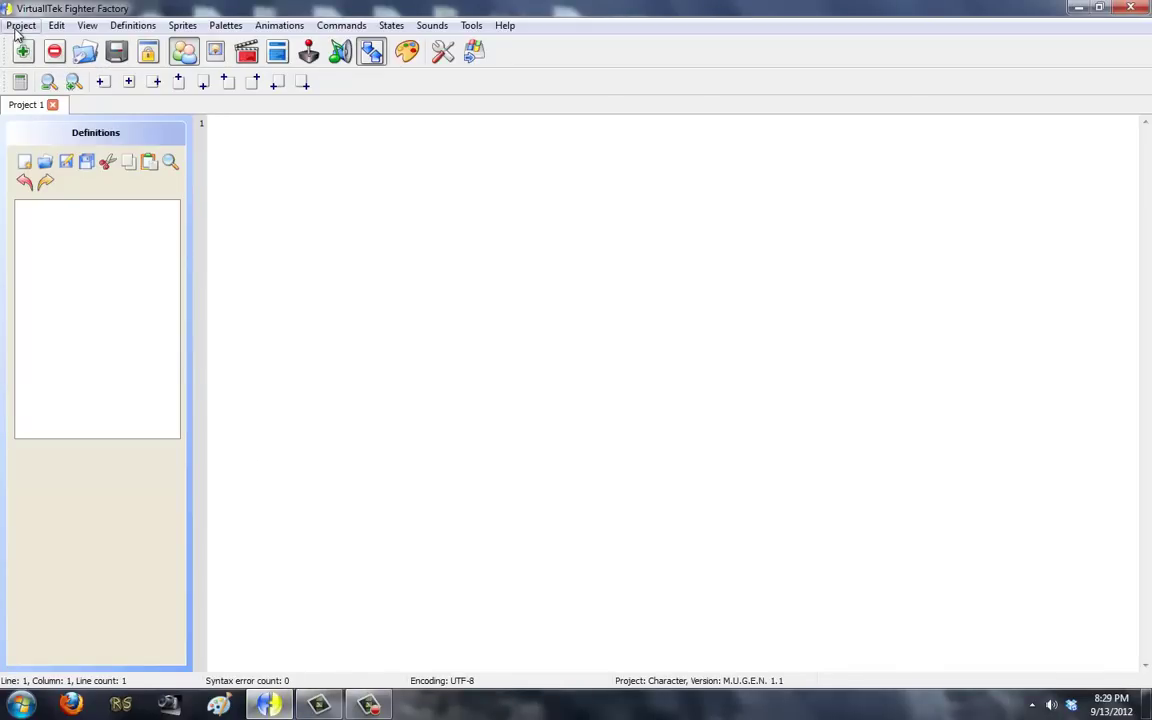
{"action": "left_click", "coordinate": [184, 25]}
{"action": "left_click", "coordinate": [118, 121]}
{"action": "left_click", "coordinate": [215, 51]}
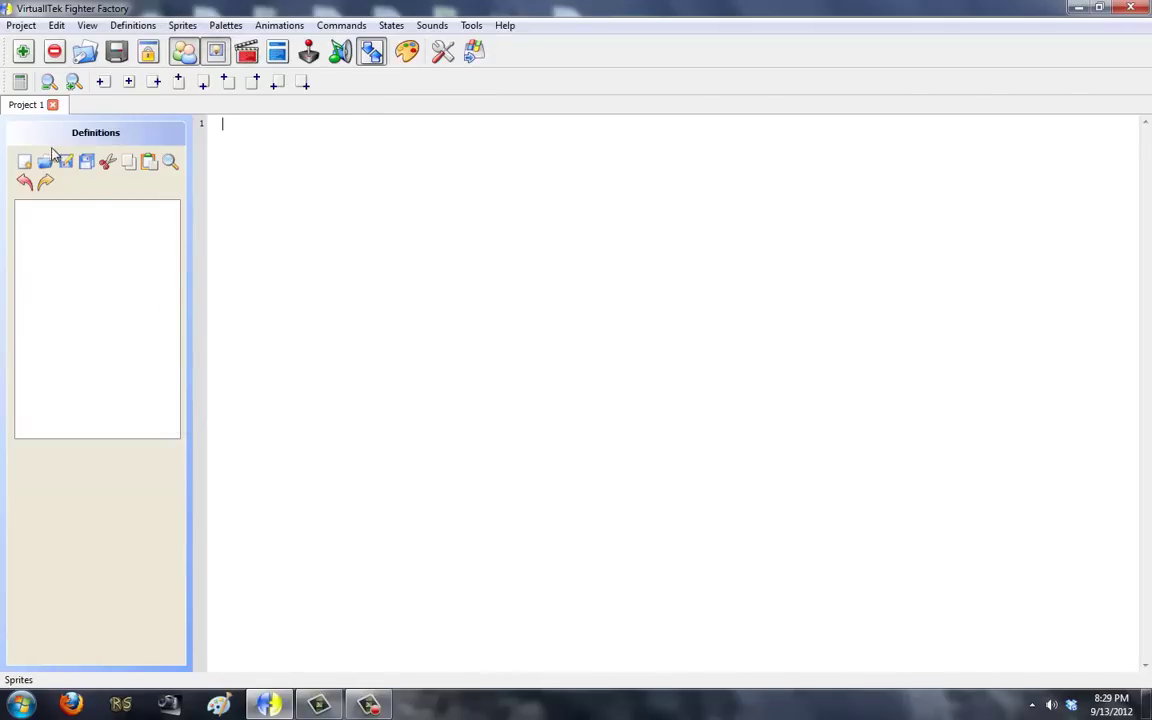
Choose the backgrounda, backgroundb and floor PNG files from the desktop as sprites to add.
{"action": "left_click", "coordinate": [26, 164]}
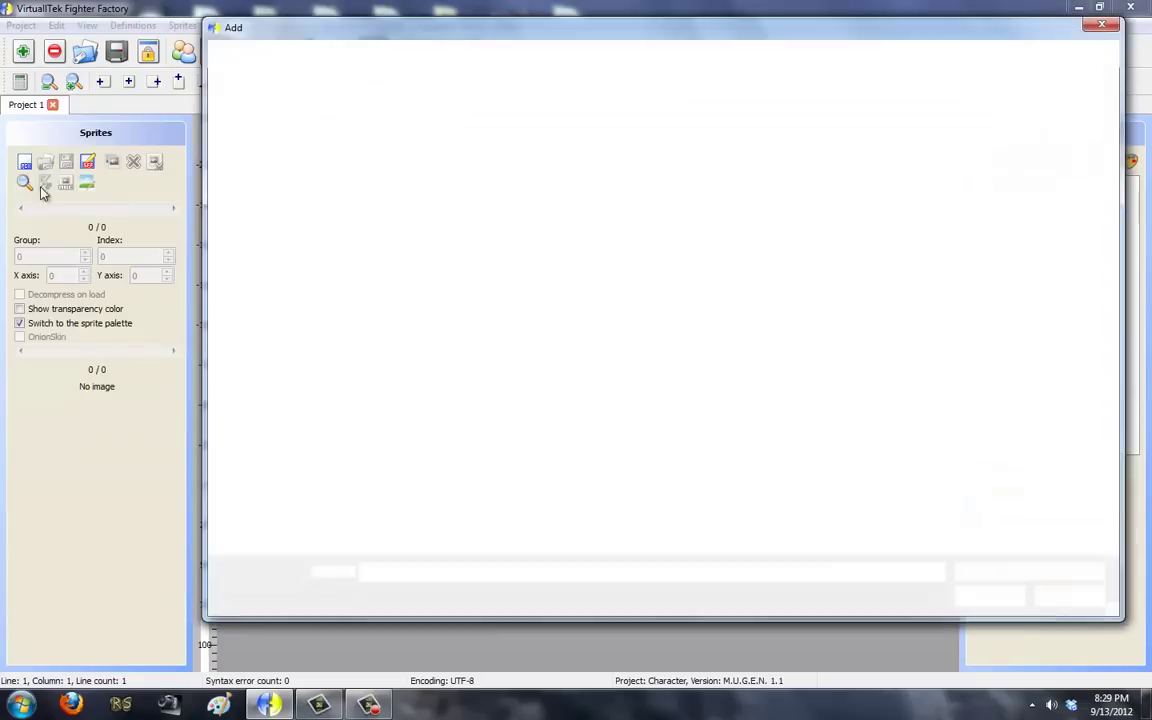
{"action": "scroll", "coordinate": [1000, 260], "scroll_direction": "down", "scroll_amount": 10}
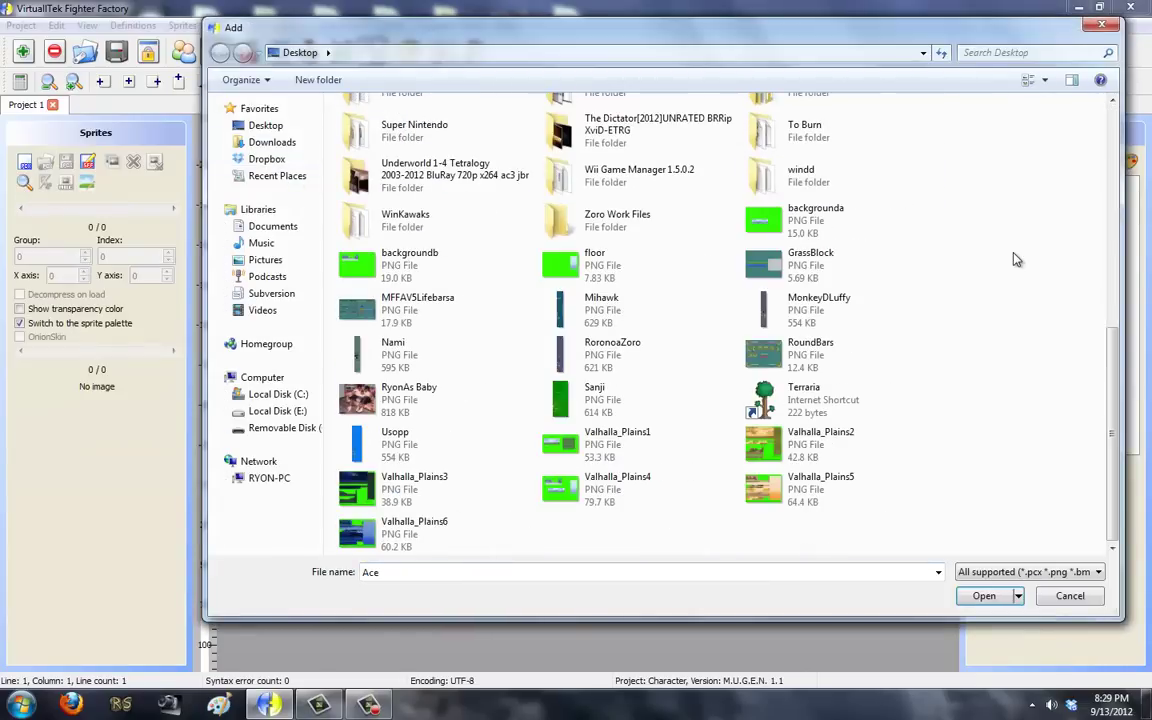
{"action": "left_click", "coordinate": [815, 220]}
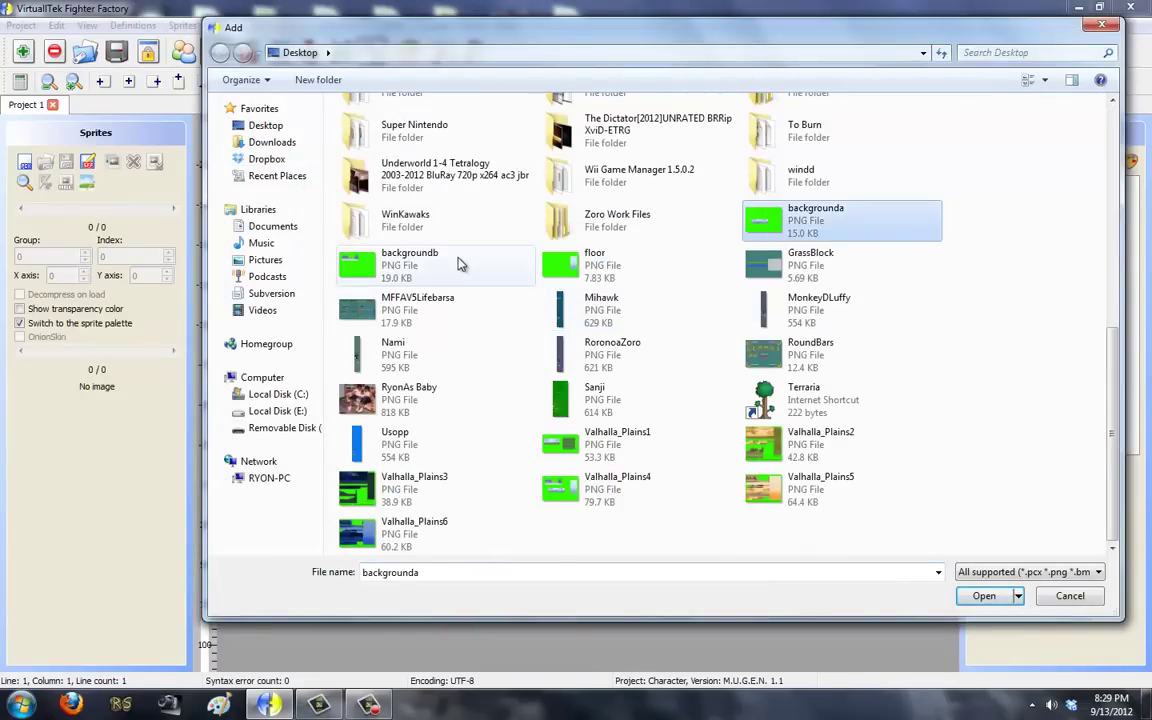
{"action": "left_click", "coordinate": [420, 262], "text": "ctrl"}
{"action": "left_click", "coordinate": [604, 270], "text": "ctrl"}
{"action": "left_click", "coordinate": [984, 597]}
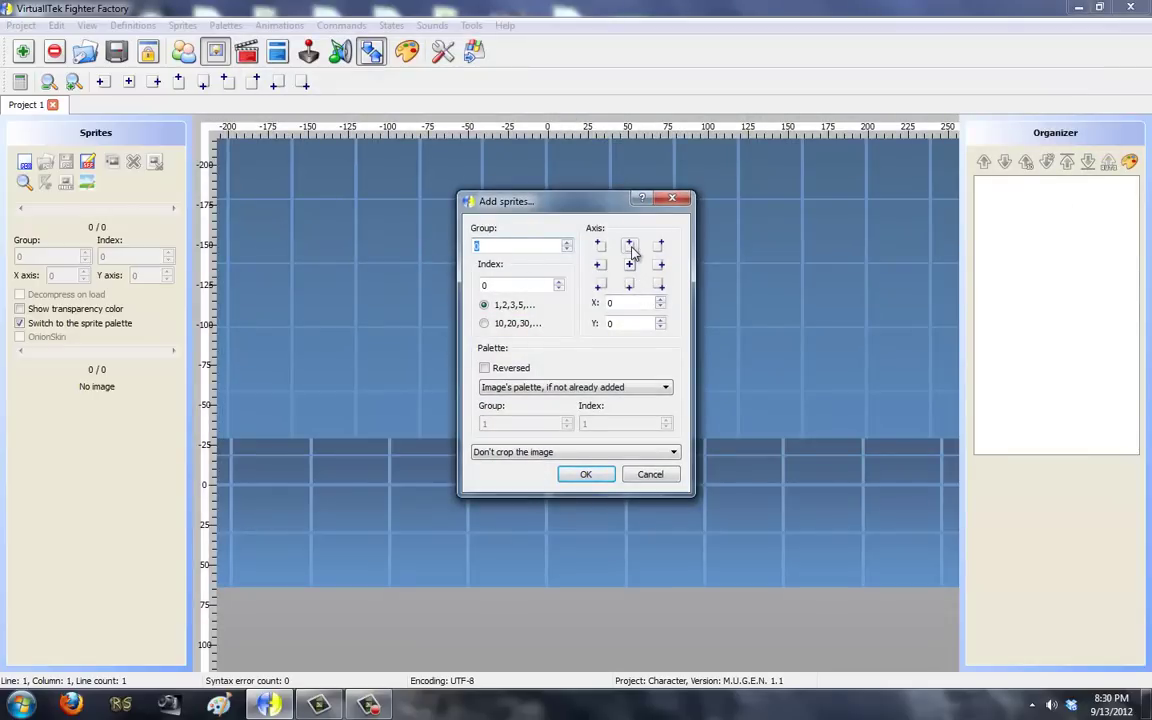
Add the sprites to group 0 from index 0 with a top-center axis, cropping the images before the axis.
{"action": "left_click", "coordinate": [630, 247]}
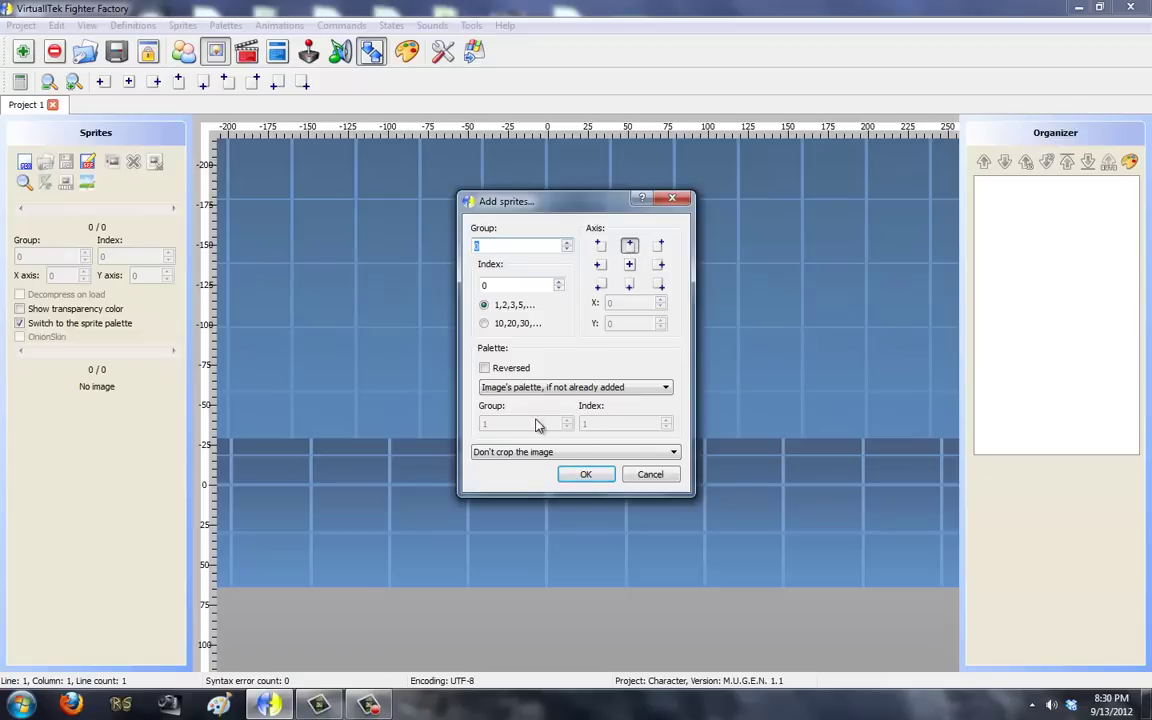
{"action": "left_click", "coordinate": [500, 456]}
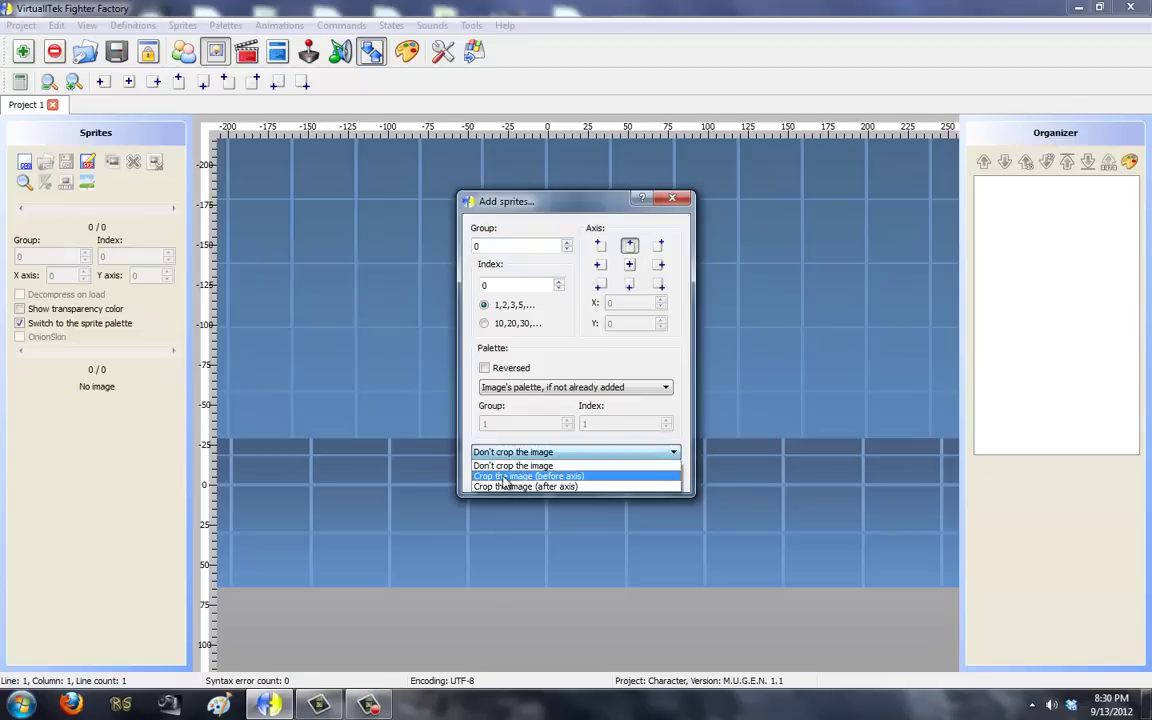
{"action": "left_click", "coordinate": [563, 478]}
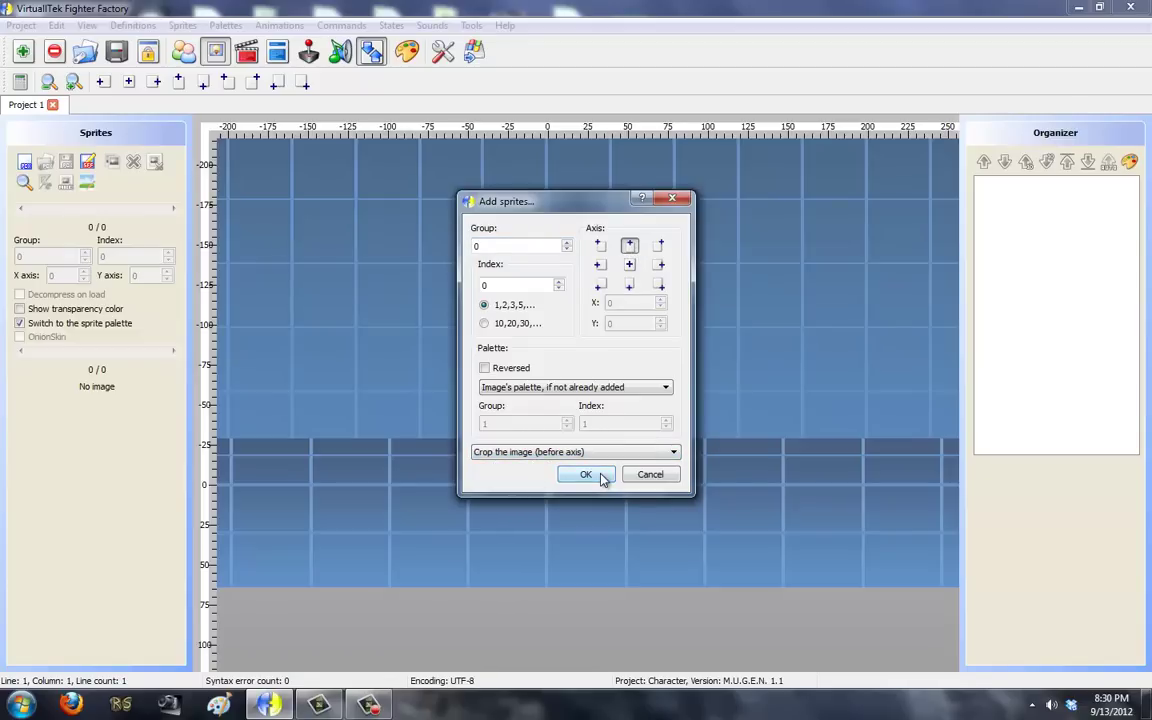
{"action": "left_click", "coordinate": [592, 473]}
Return to the mountain background sprite and examine closely where its axis sits along the upper edge.
{"action": "left_click_drag", "start_coordinate": [296, 355], "coordinate": [319, 177]}
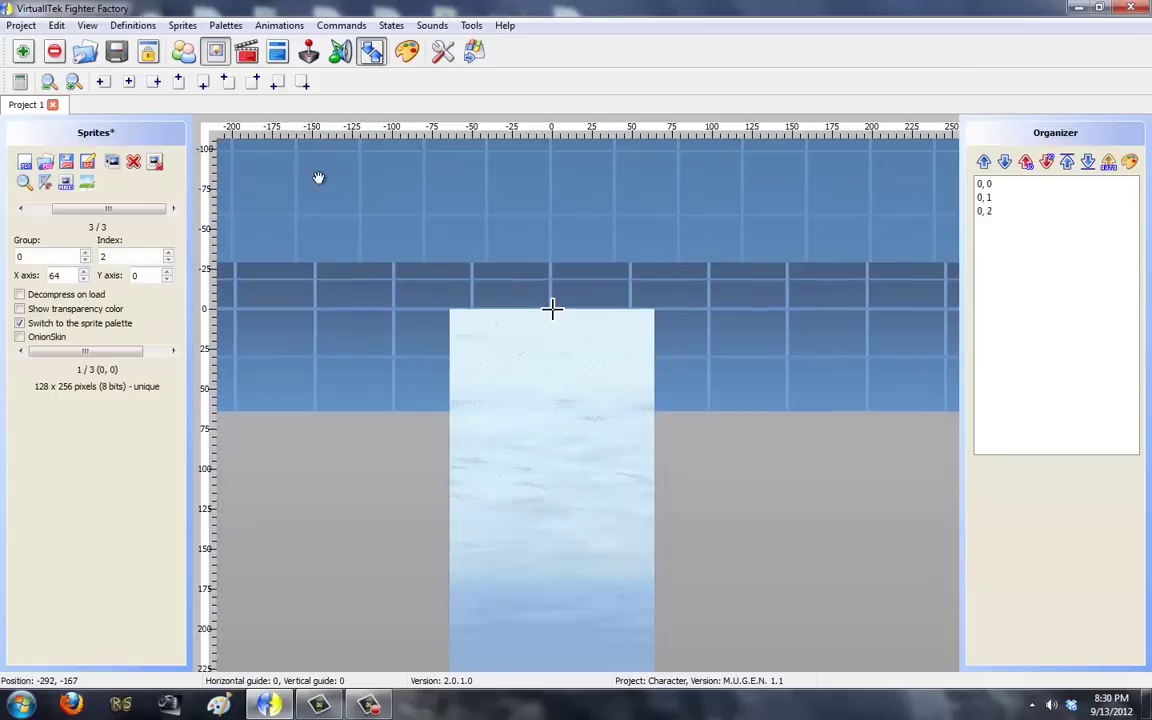
{"action": "left_click", "coordinate": [21, 210]}
{"action": "left_click", "coordinate": [21, 210]}
{"action": "mouse_move", "coordinate": [57, 212]}
{"action": "left_mouse_down"}
{"action": "mouse_move", "coordinate": [95, 218]}
{"action": "mouse_move", "coordinate": [69, 224]}
{"action": "left_mouse_up"}
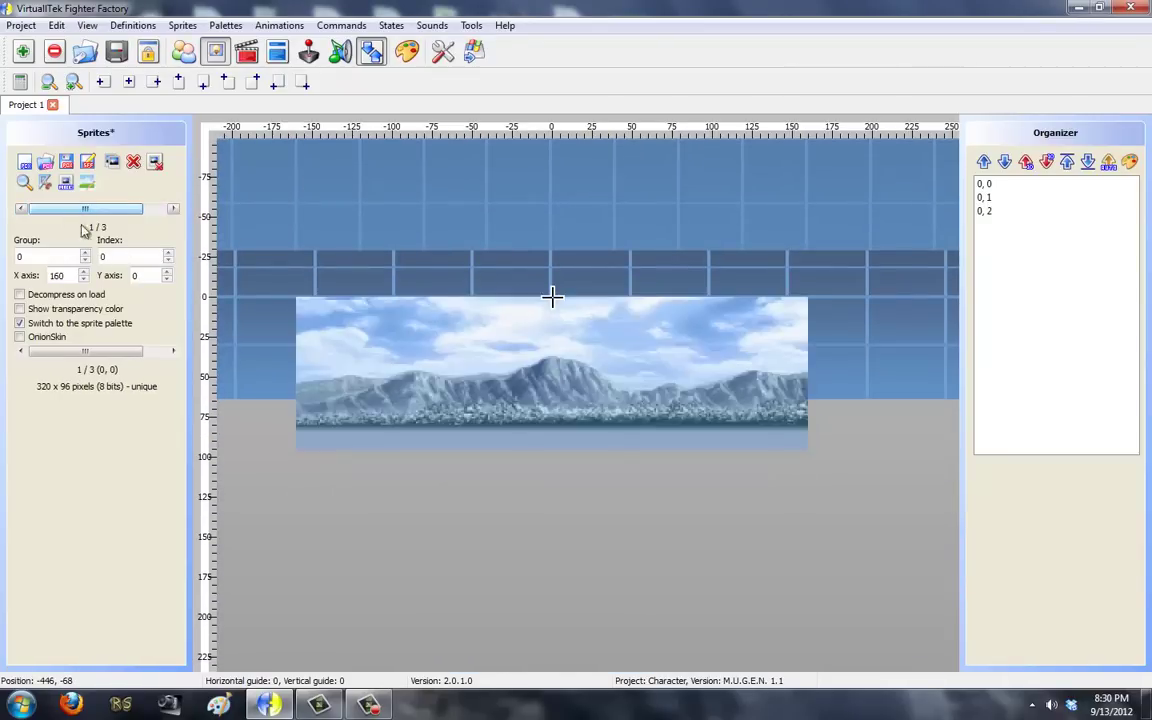
{"action": "scroll", "coordinate": [552, 297], "scroll_direction": "up", "scroll_amount": 4}
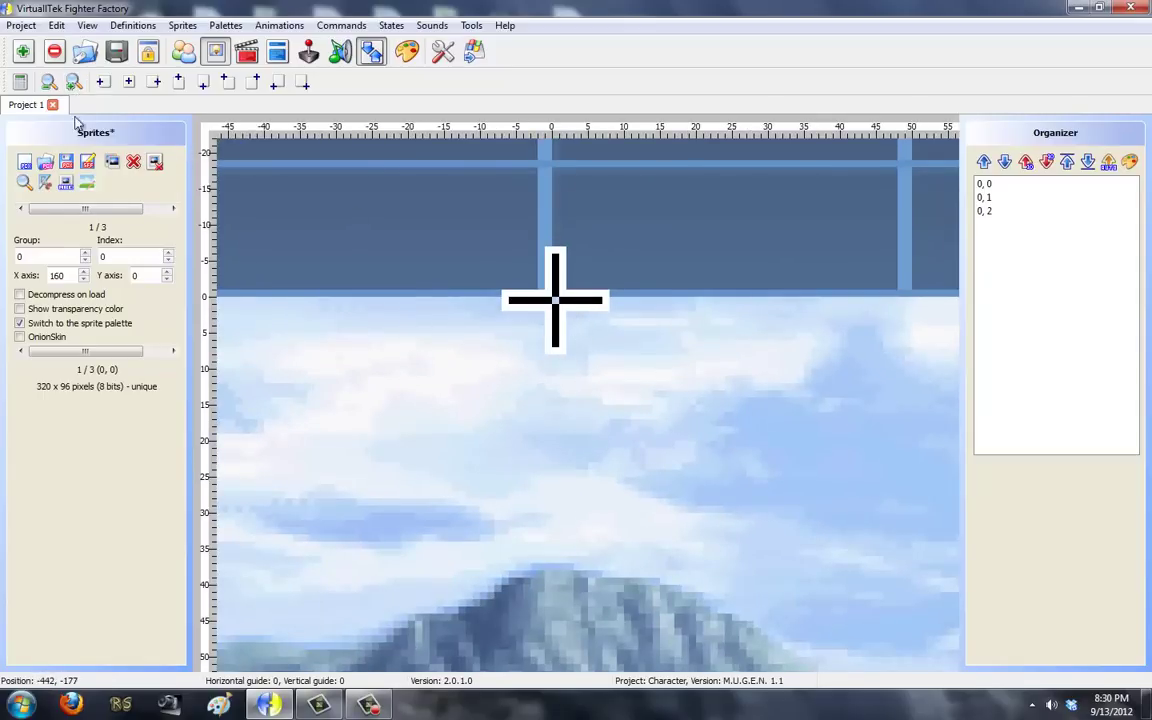
{"action": "left_click", "coordinate": [52, 82]}
{"action": "left_click", "coordinate": [50, 82]}
{"action": "left_click", "coordinate": [50, 82]}
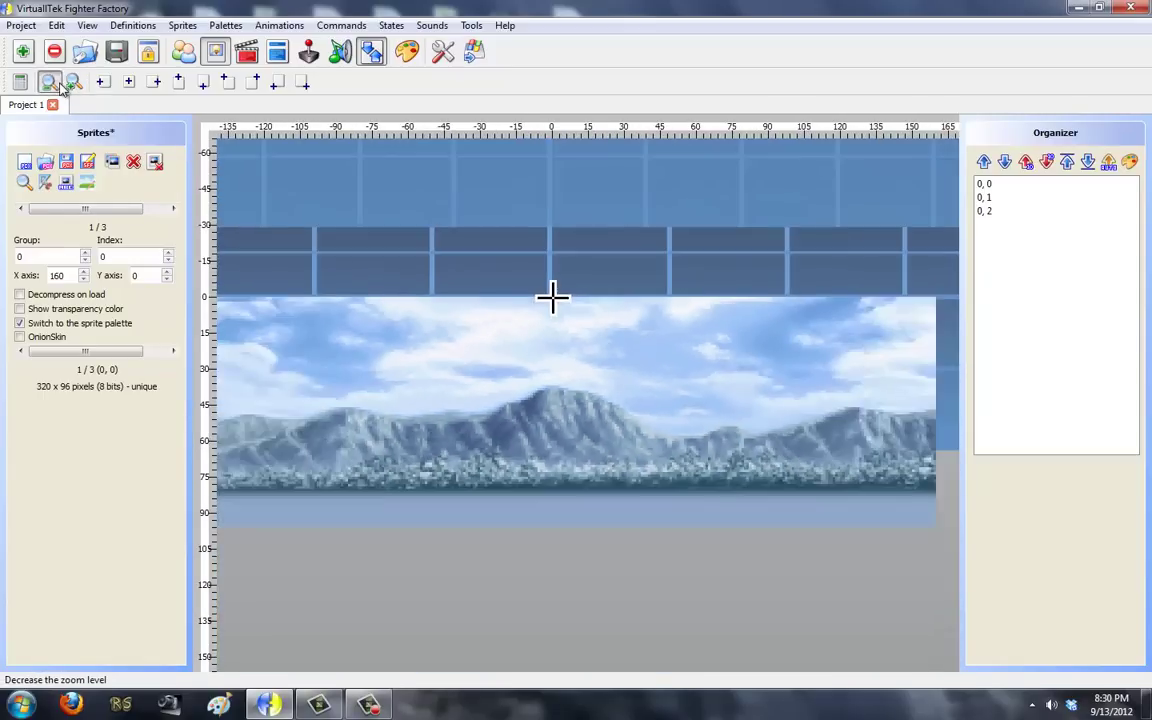
{"action": "left_click", "coordinate": [50, 82]}
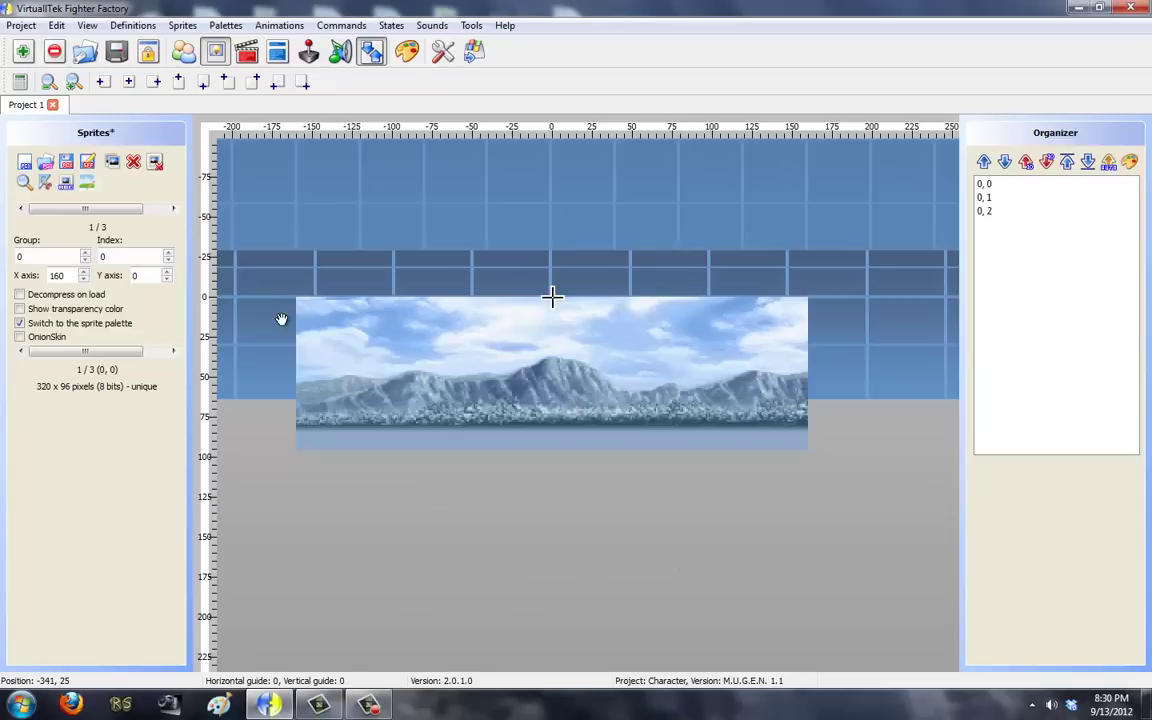
Go through the mountain, tree and floor sprites to compare their axis positions.
{"action": "left_click", "coordinate": [173, 210]}
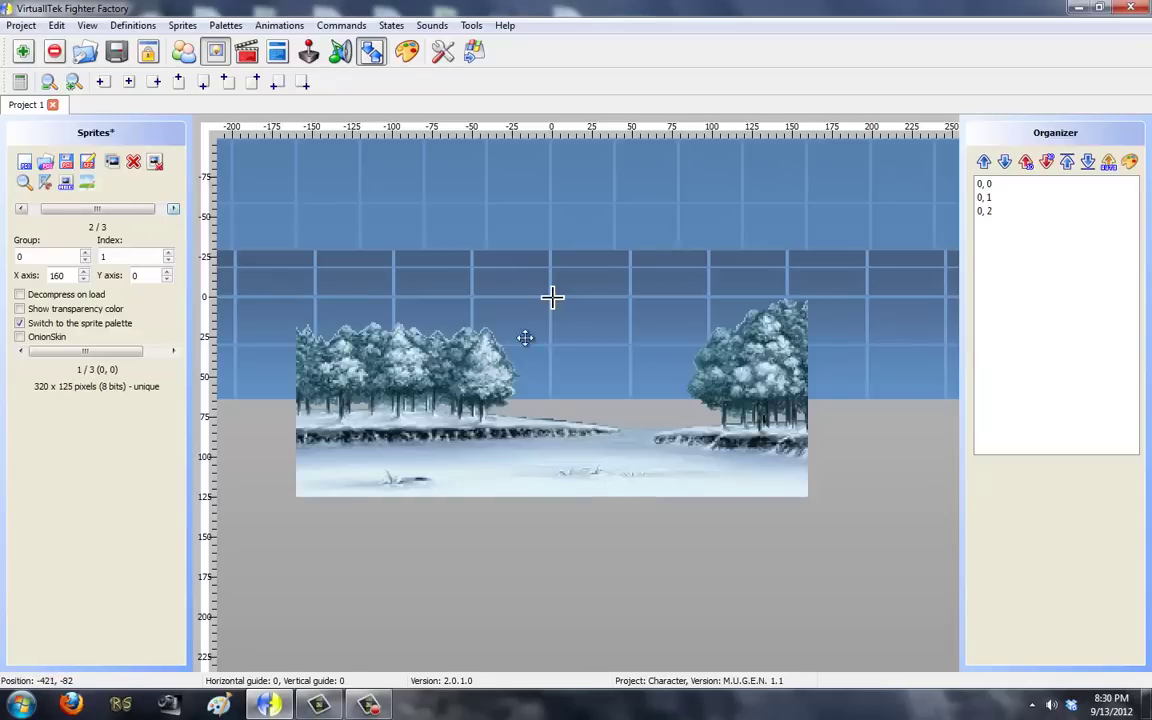
{"action": "left_click", "coordinate": [174, 210]}
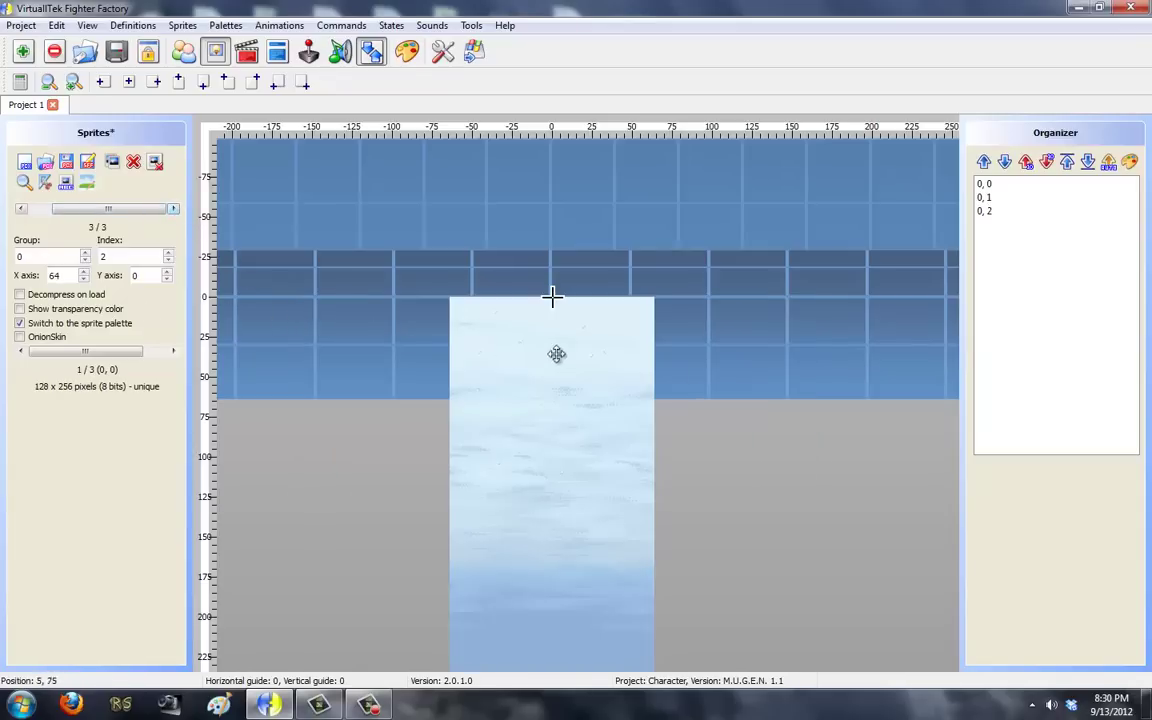
{"action": "left_click_drag", "start_coordinate": [130, 210], "coordinate": [108, 211]}
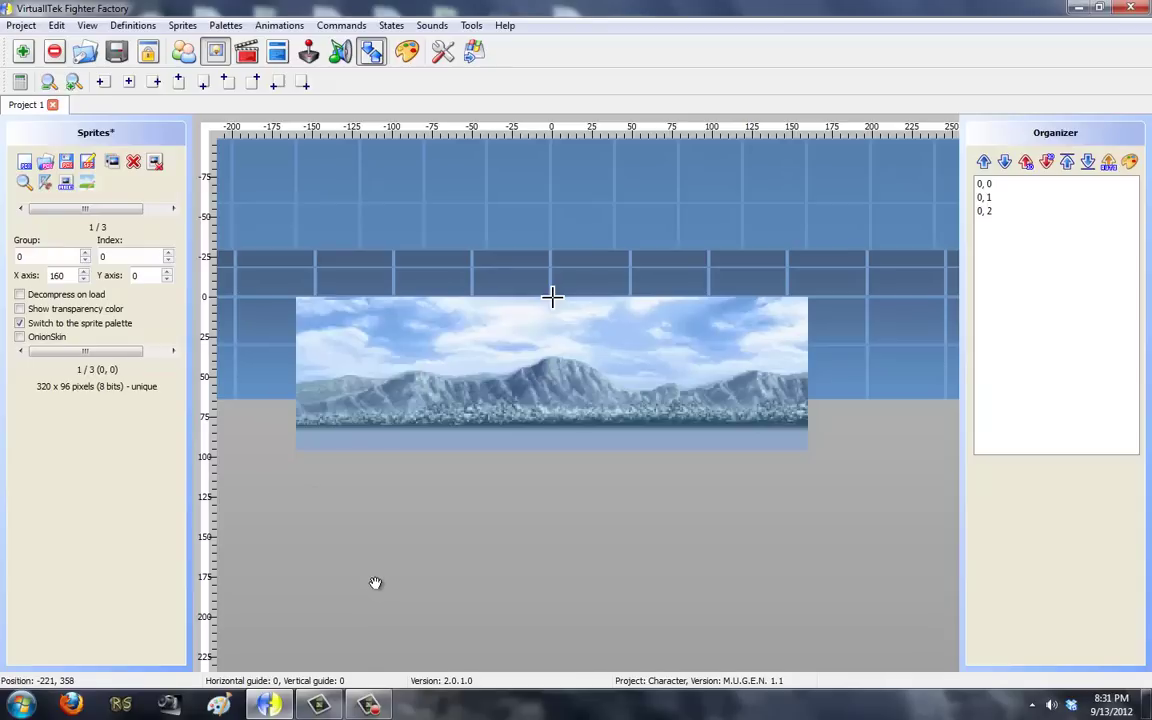
{"action": "left_click_drag", "start_coordinate": [117, 208], "coordinate": [60, 207]}
{"action": "left_click", "coordinate": [173, 211]}
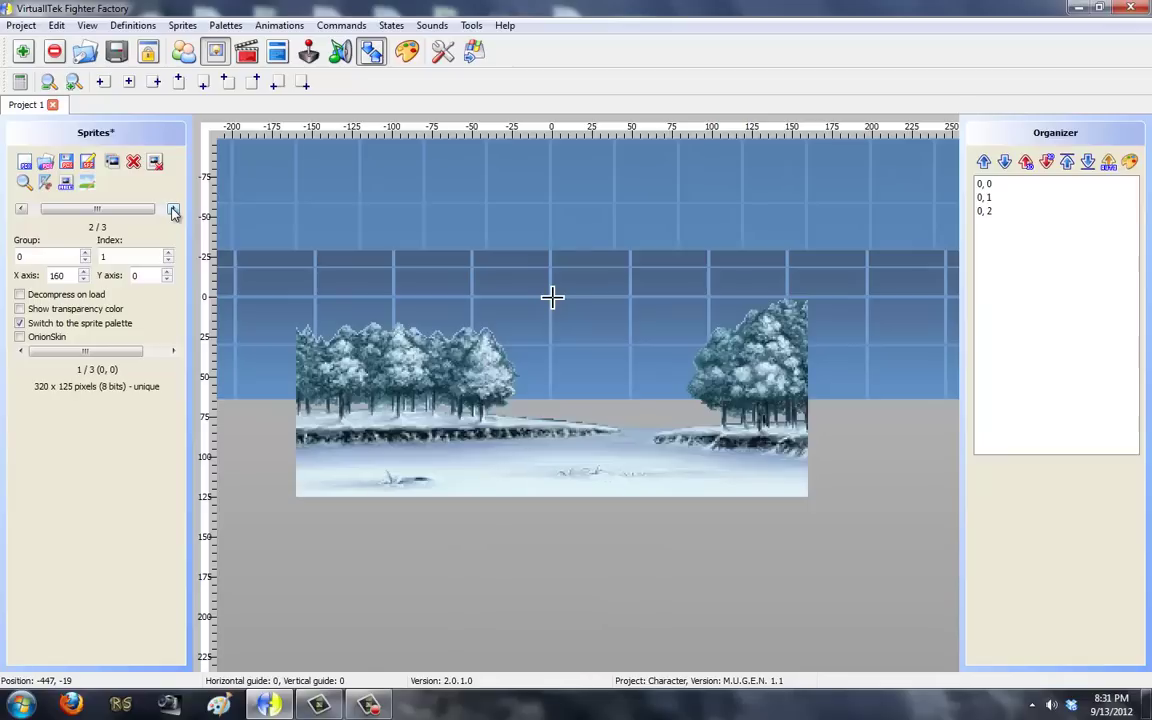
{"action": "left_click", "coordinate": [173, 211]}
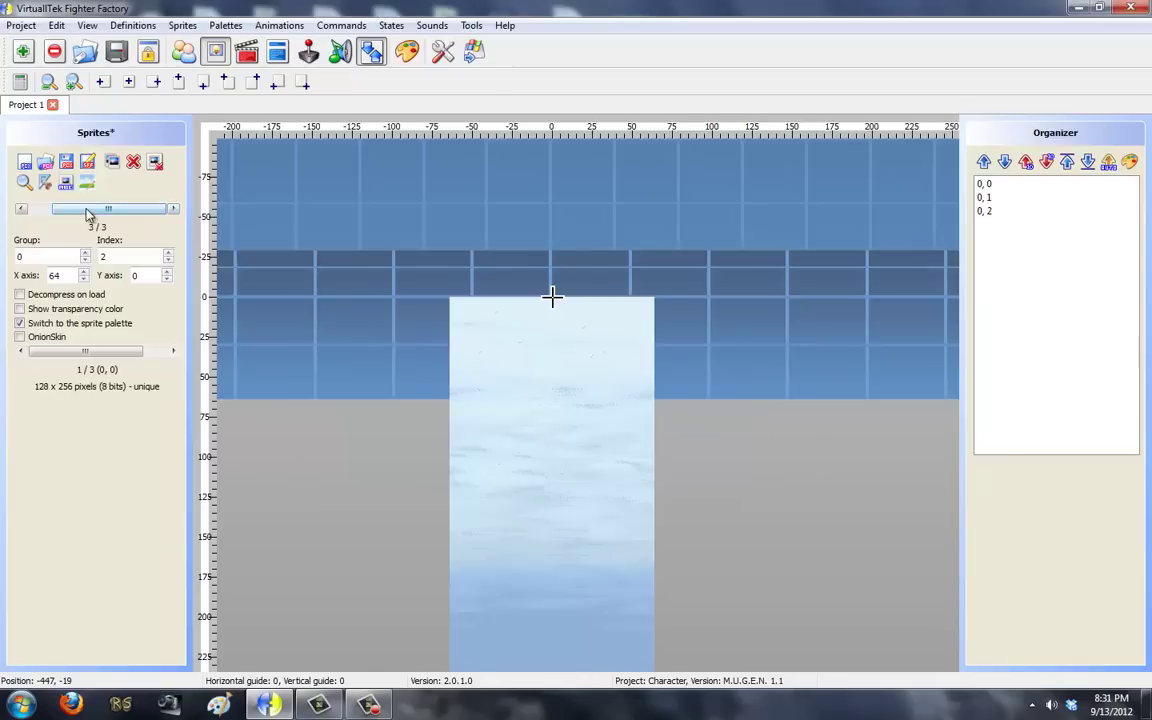
Save the sprites to the desktop as Valhalla Plains 4 in M.U.G.E.N. 1.0 format, and close Fighter Factory.
{"action": "left_click", "coordinate": [66, 161]}
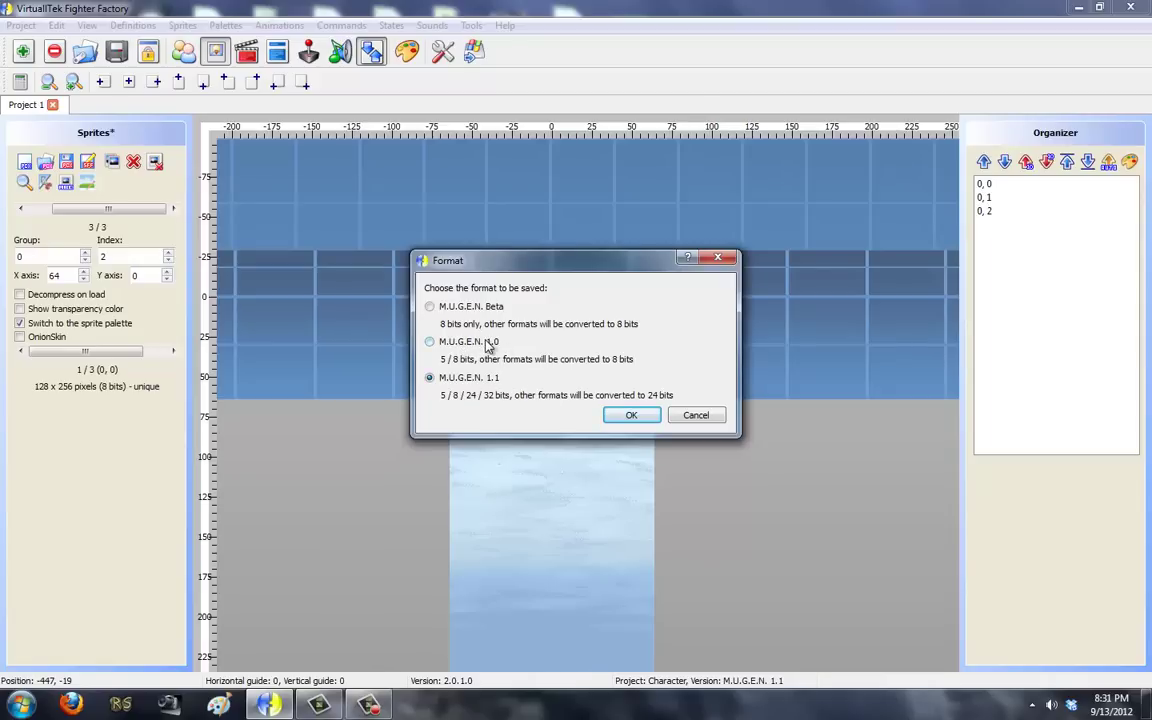
{"action": "left_click", "coordinate": [632, 417]}
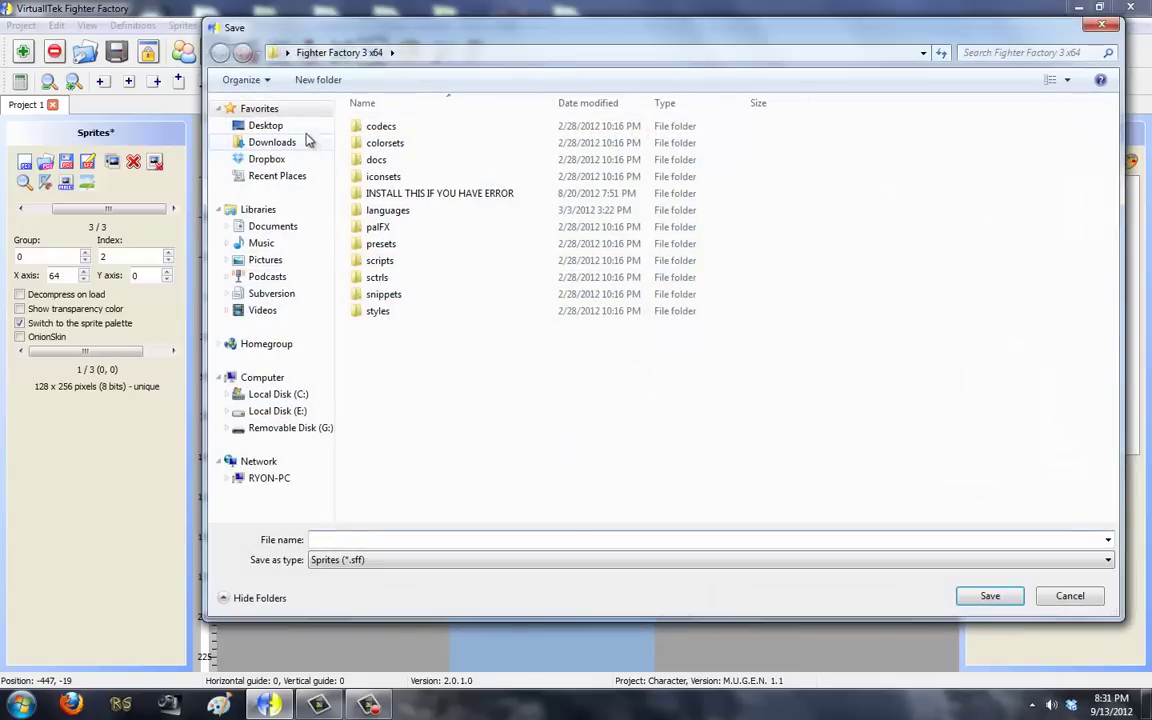
{"action": "left_click", "coordinate": [266, 125]}
{"action": "left_click", "coordinate": [448, 540]}
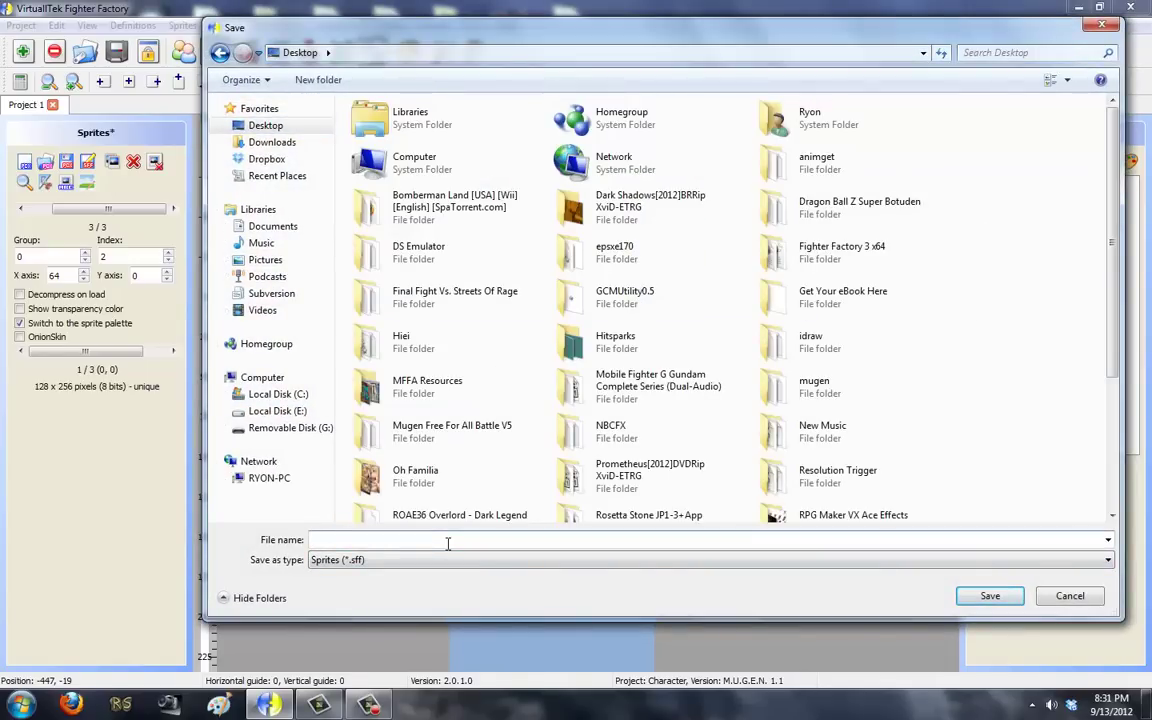
{"action": "type", "text": "Valha"}
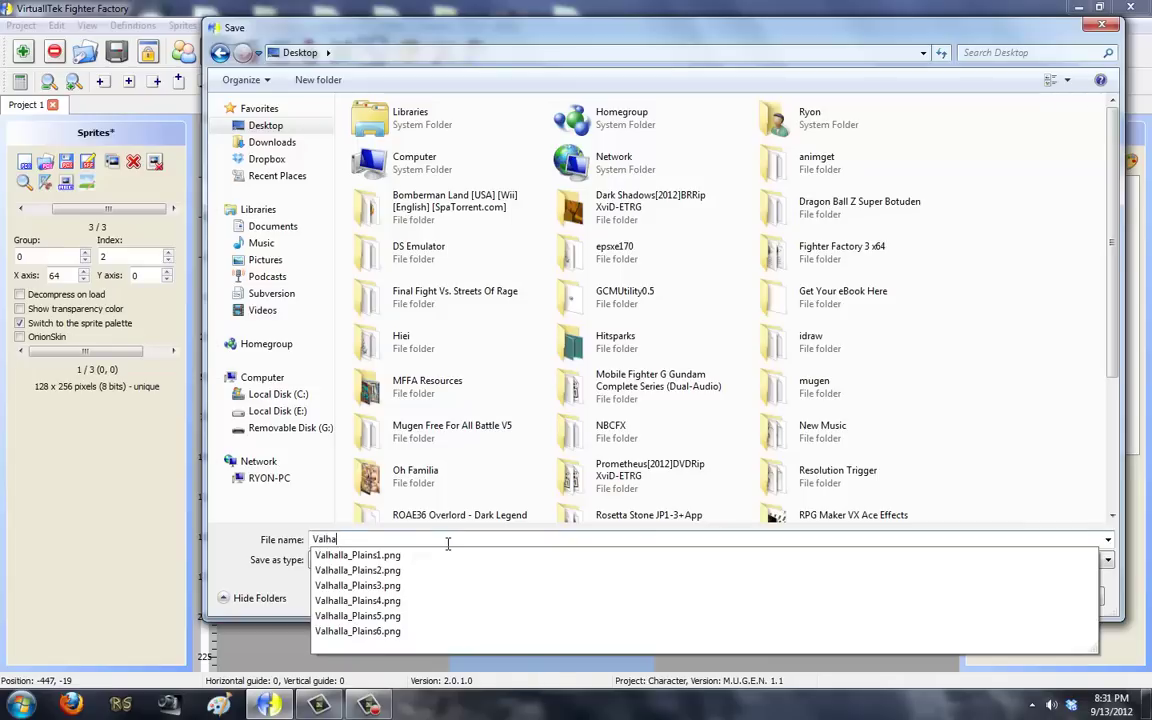
{"action": "type", "text": "lla Plains 4"}
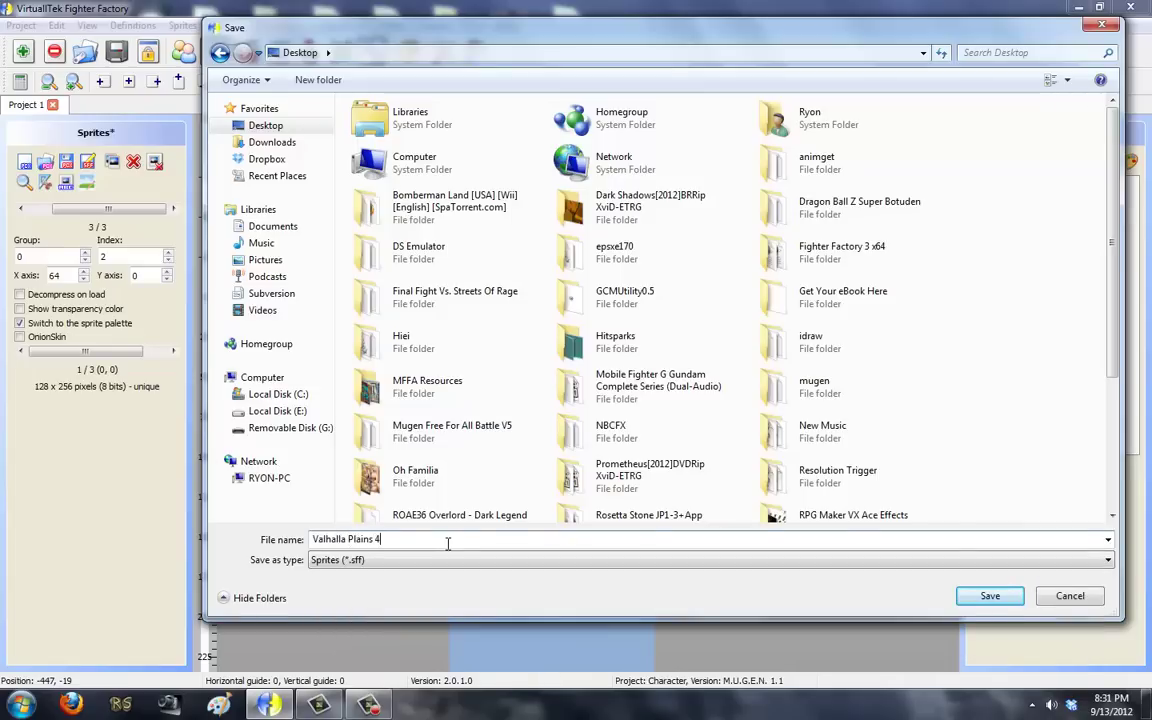
{"action": "key", "text": "Return"}
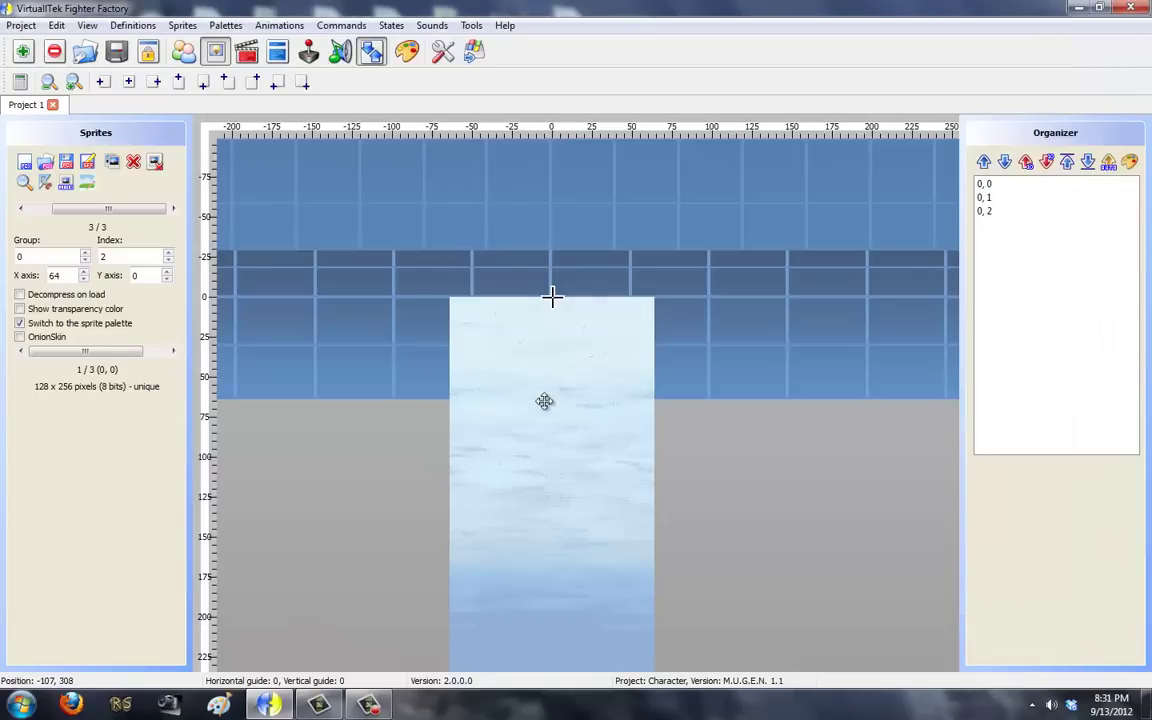
{"action": "left_click", "coordinate": [1145, 12]}
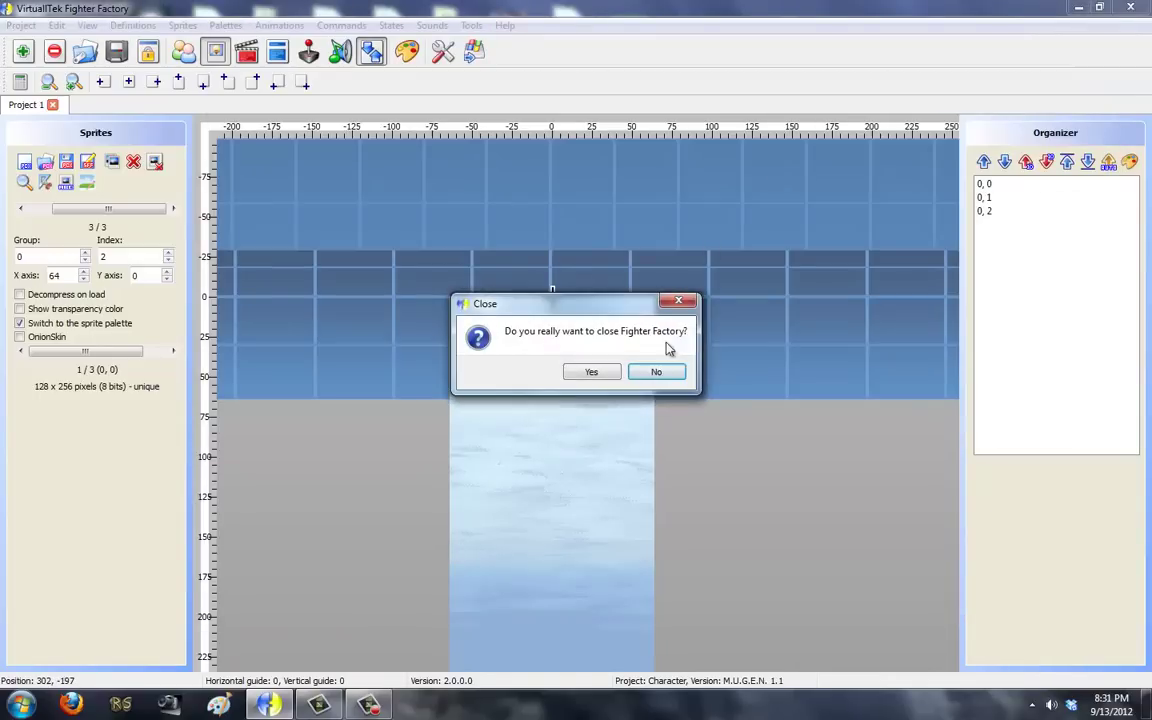
{"action": "left_click", "coordinate": [591, 372]}
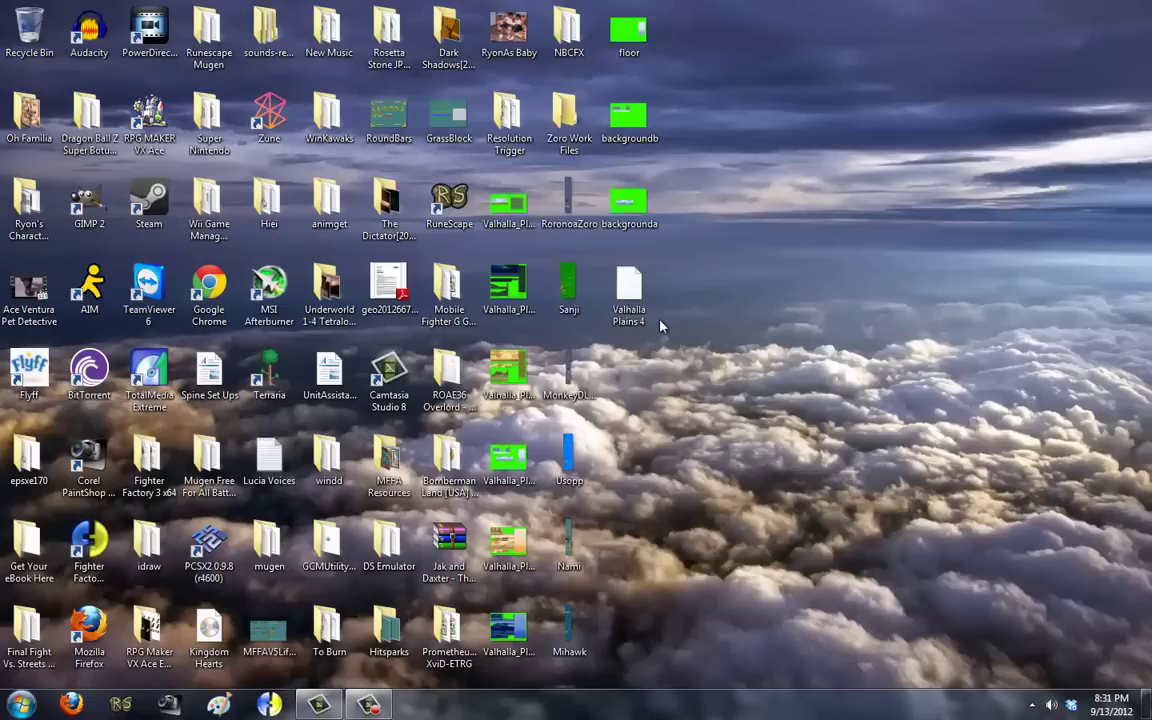
Put the Valhalla Plains 4 sprite file from the desktop into the stages folder of Mugen Free For All Battle V5.
{"action": "left_click", "coordinate": [627, 293]}
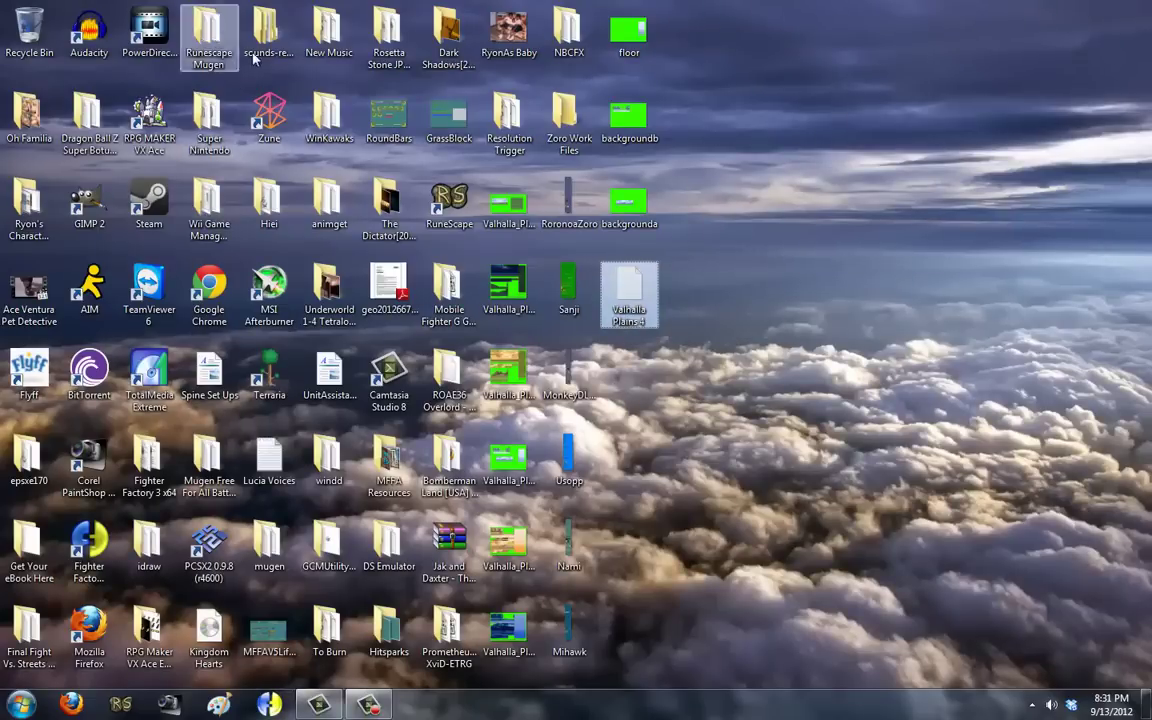
{"action": "double_click", "coordinate": [209, 462]}
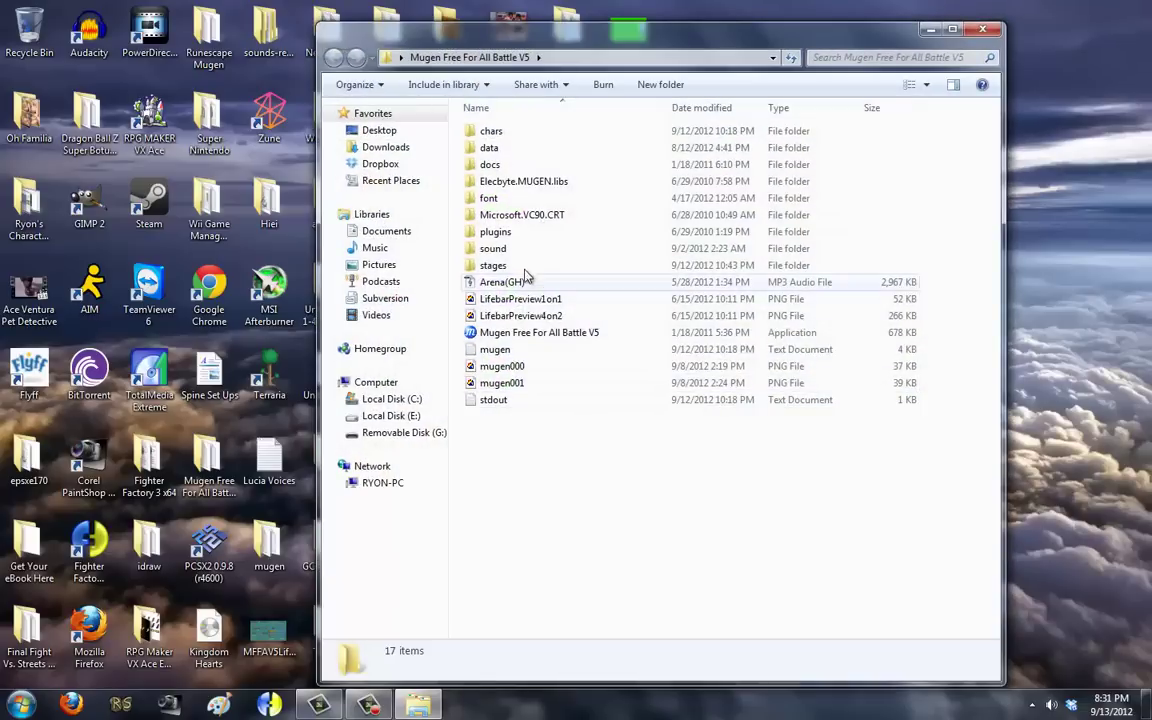
{"action": "double_click", "coordinate": [520, 266]}
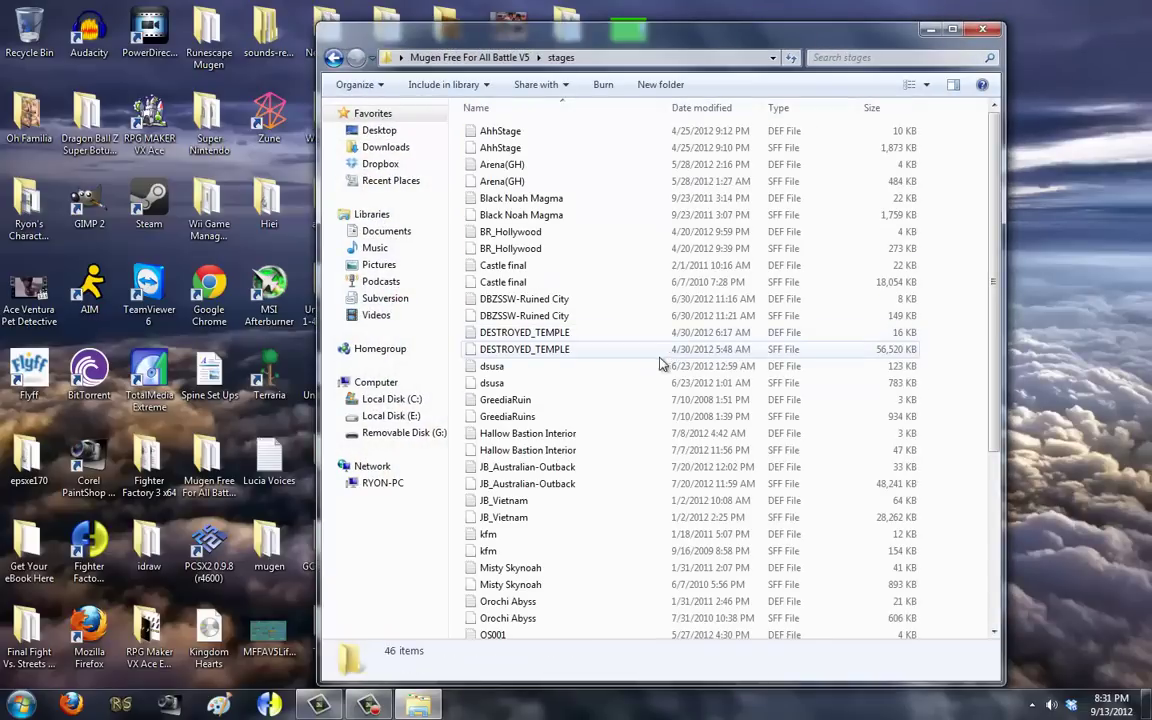
{"action": "key", "text": "ctrl+v"}
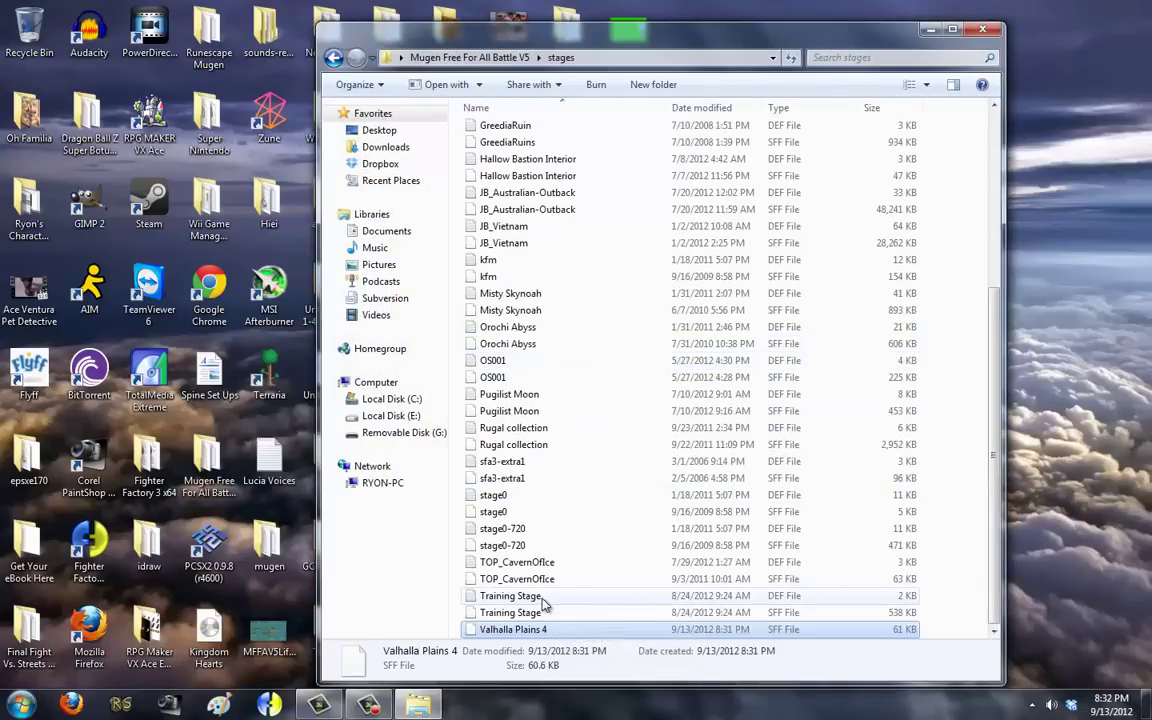
Duplicate the stage0 DEF file within the stages folder.
{"action": "left_click", "coordinate": [549, 499]}
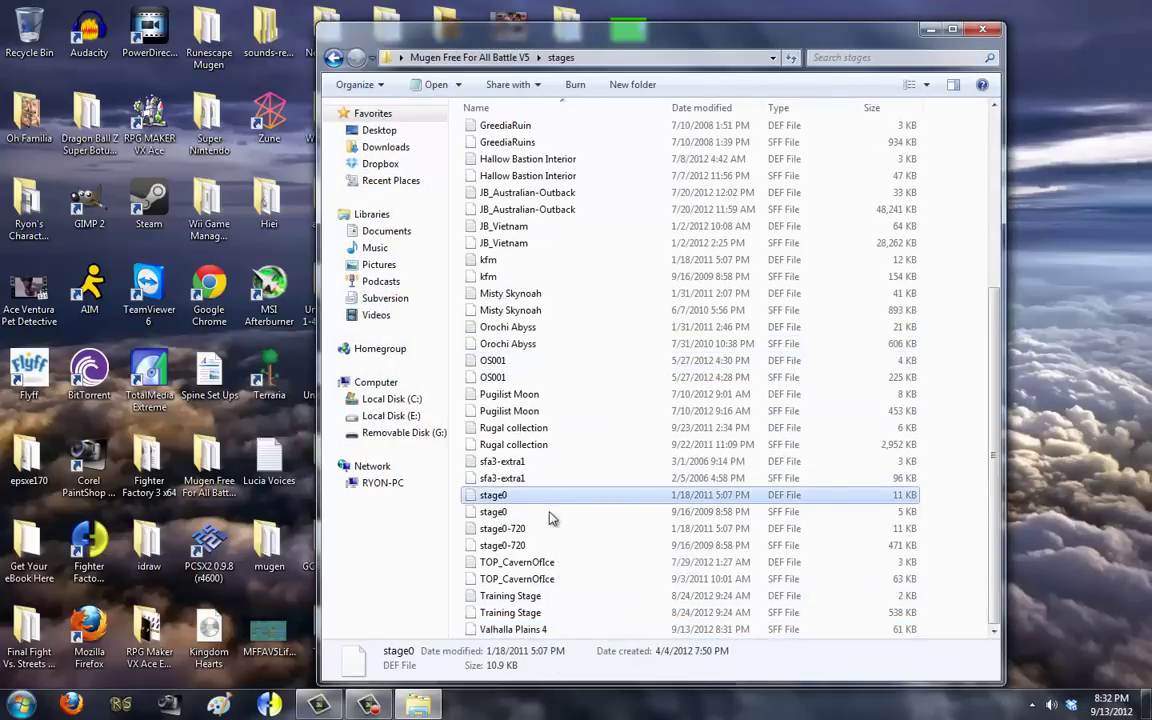
{"action": "key", "text": "ctrl+c"}
{"action": "key", "text": "ctrl+v"}
{"action": "scroll", "coordinate": [560, 580], "scroll_direction": "down", "scroll_amount": 1}
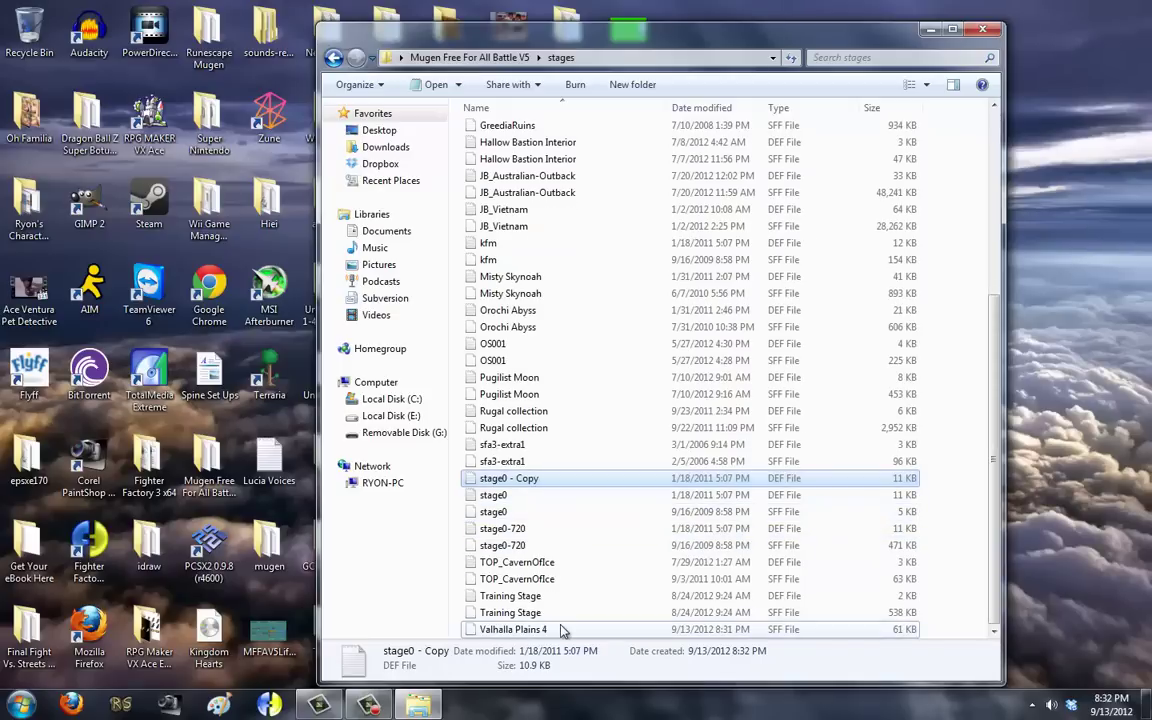
Rename the copied stage0 DEF file to Valhalla Plains 4 so that it matches the sprite file's name.
{"action": "right_click", "coordinate": [562, 628]}
{"action": "left_click", "coordinate": [600, 588]}
{"action": "key", "text": "ctrl+c"}
{"action": "key", "text": "Escape"}
{"action": "right_click", "coordinate": [512, 478]}
{"action": "left_click", "coordinate": [585, 441]}
{"action": "key", "text": "ctrl+v"}
{"action": "left_click", "coordinate": [538, 553]}
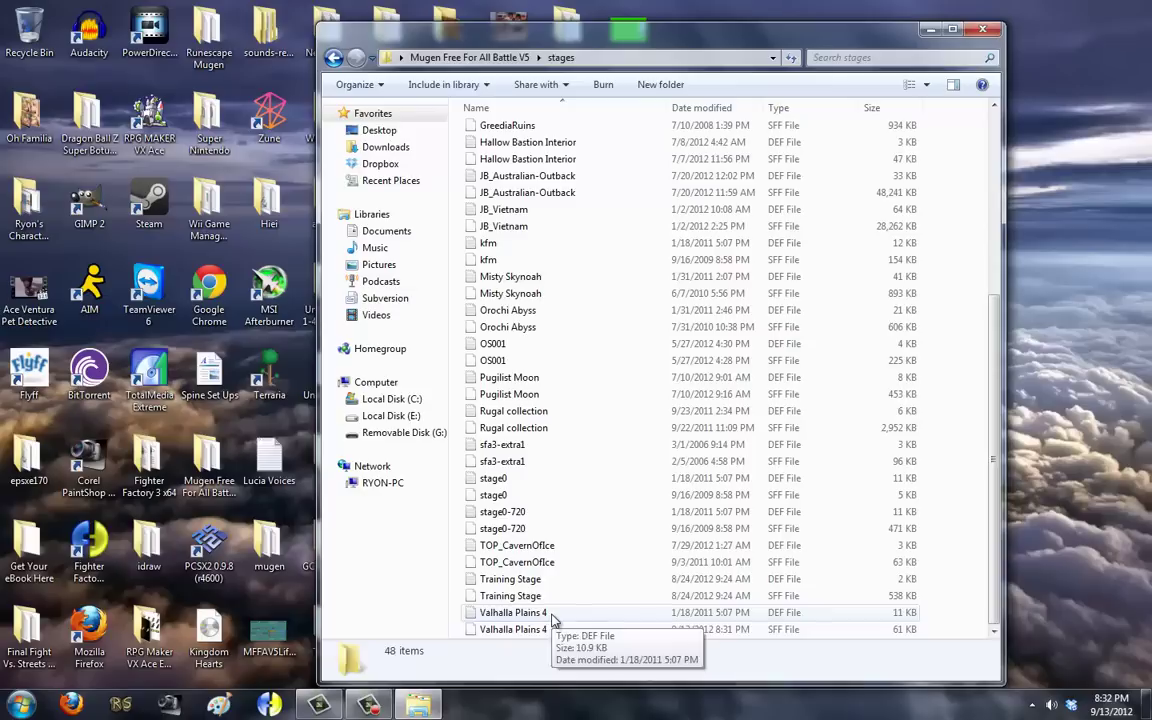
{"action": "right_click", "coordinate": [550, 616]}
{"action": "left_click", "coordinate": [586, 585]}
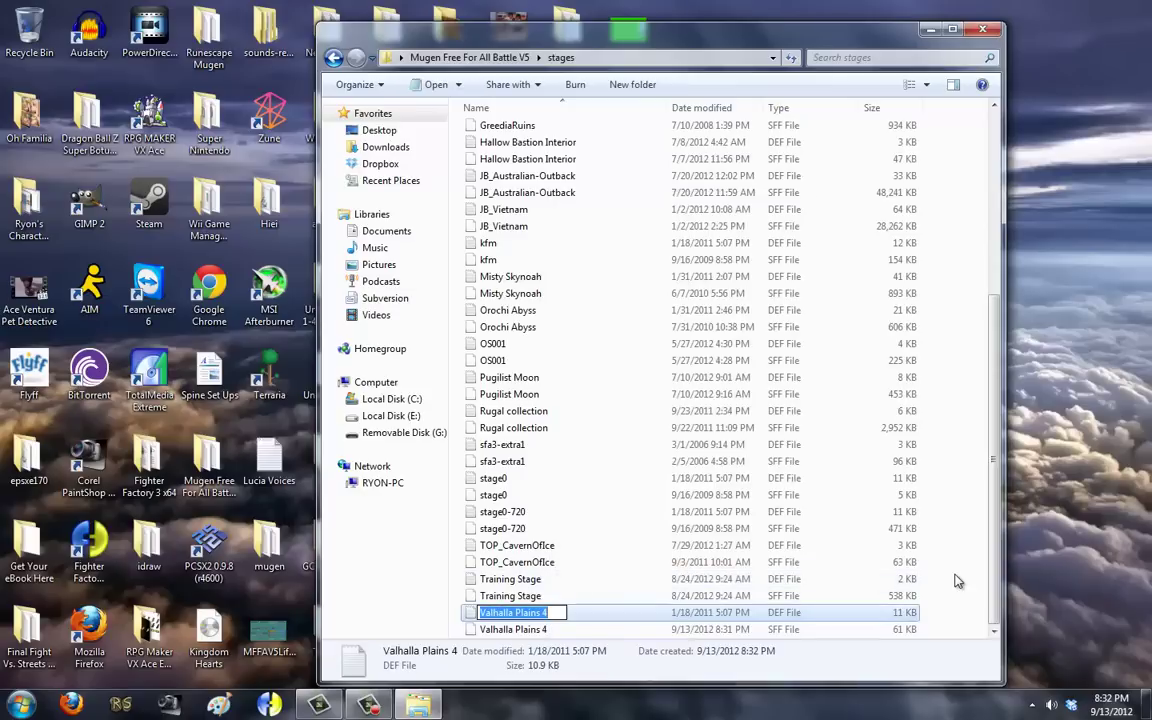
{"action": "key", "text": "Return"}
Open the select DEF file from the game's data folder for editing.
{"action": "left_click", "coordinate": [333, 57]}
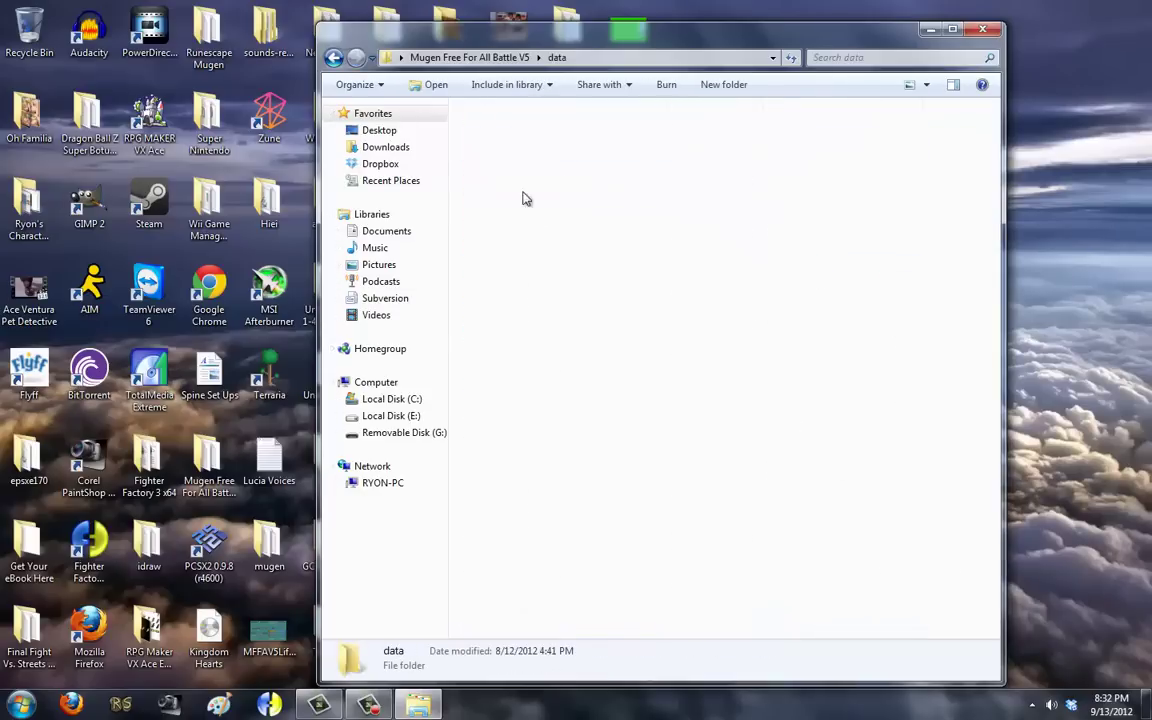
{"action": "double_click", "coordinate": [510, 170]}
{"action": "left_click", "coordinate": [950, 330]}
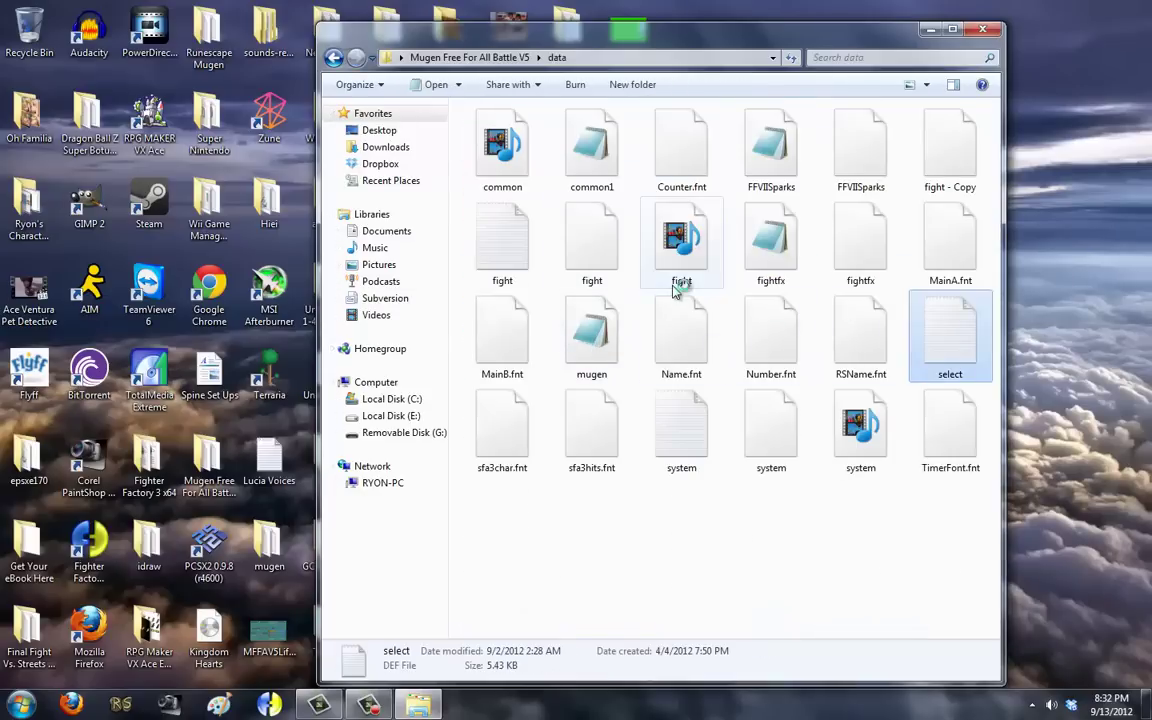
{"action": "key", "text": "Return"}
Add stages/Valhalla Plains 4.def as a new line at the end of the ExtraStages list, then save and close the file.
{"action": "scroll", "coordinate": [815, 249], "scroll_direction": "down", "scroll_amount": 20}
{"action": "left_click", "coordinate": [563, 549]}
{"action": "type", "text": "s"}
{"action": "key", "text": "BackSpace"}
{"action": "key", "text": "Return"}
{"action": "type", "text": "stages"}
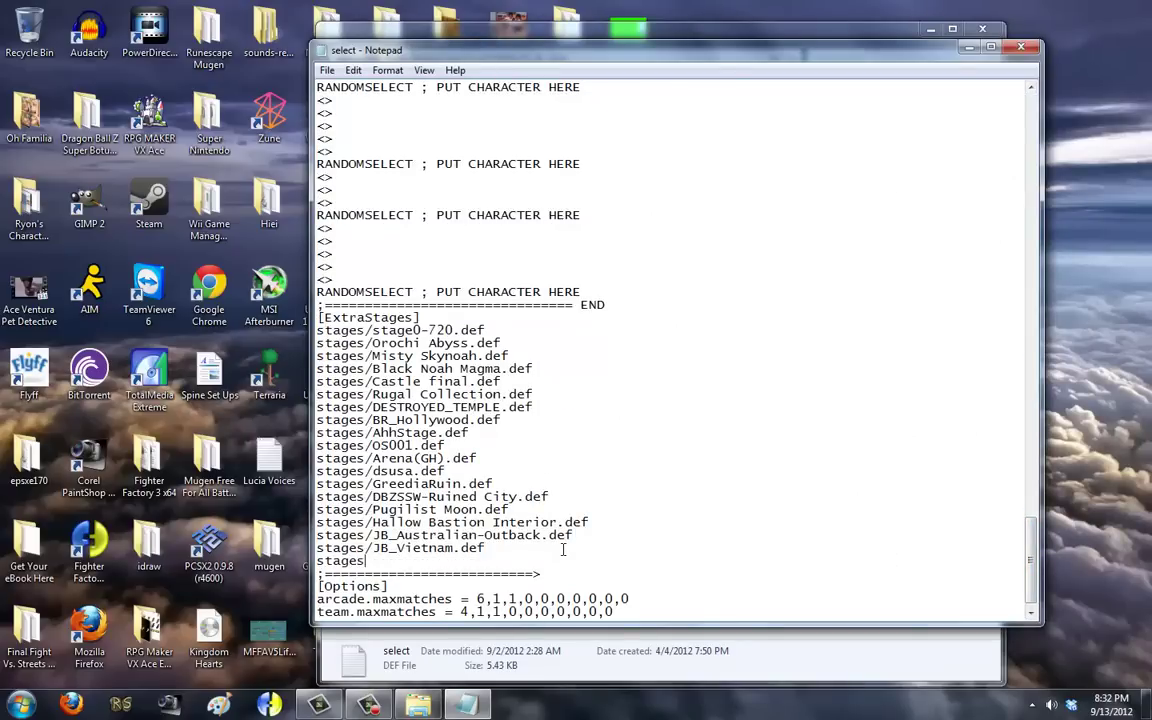
{"action": "type", "text": "/Valhalla Plains 4.def"}
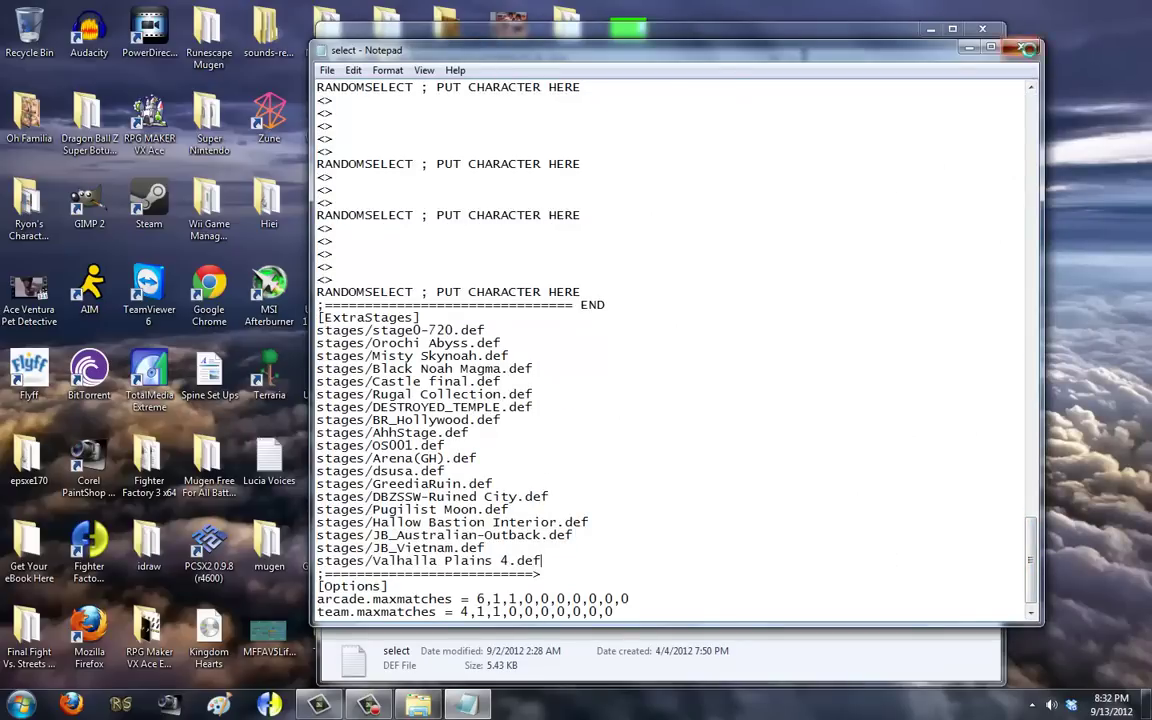
{"action": "left_click", "coordinate": [1020, 47]}
{"action": "left_click", "coordinate": [470, 440]}
Open the Valhalla Plains 4 DEF file from the stages folder for editing.
{"action": "left_click", "coordinate": [334, 57]}
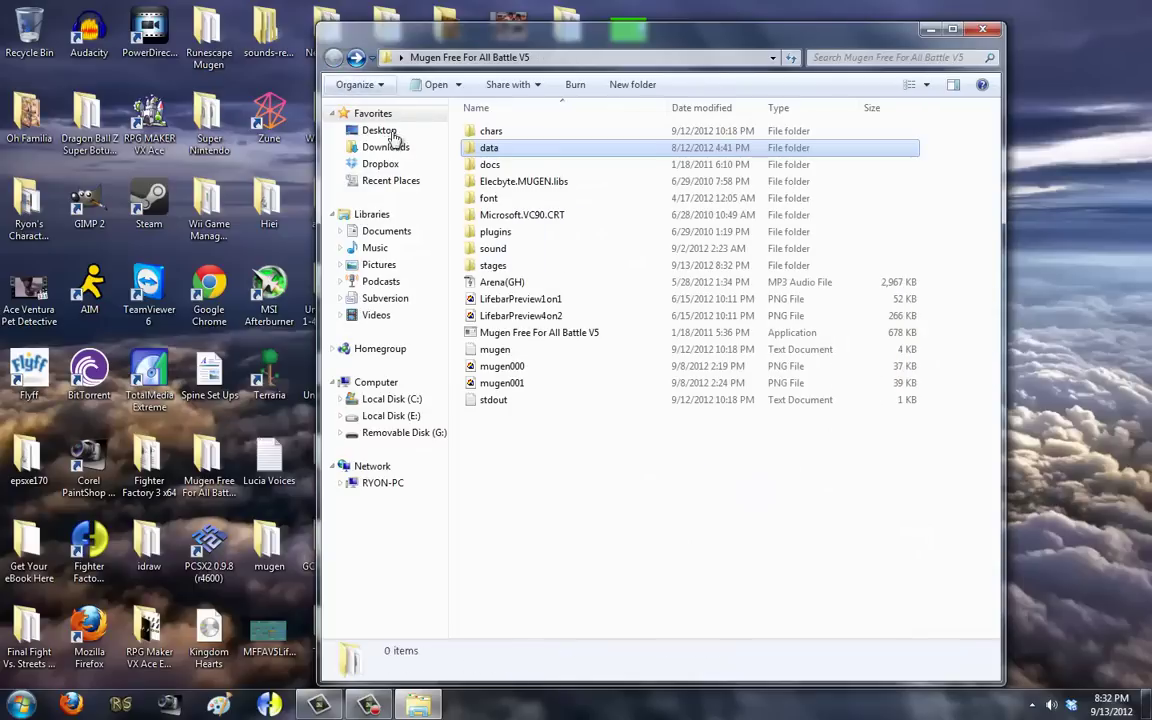
{"action": "double_click", "coordinate": [503, 265]}
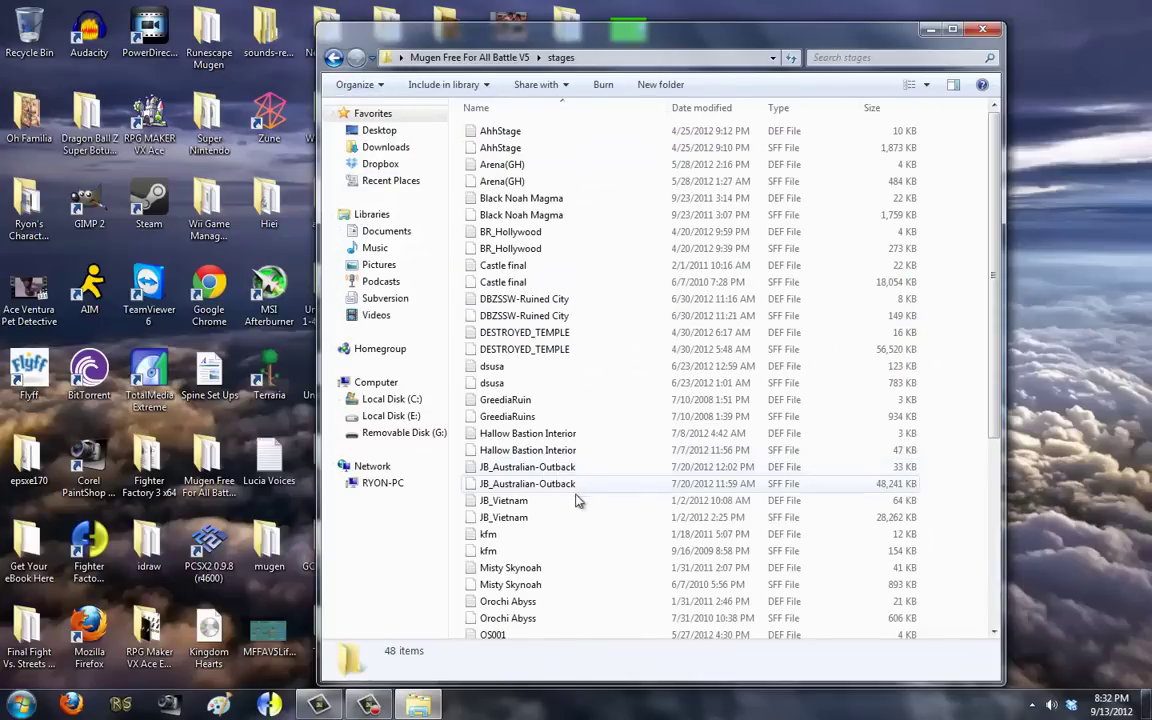
{"action": "scroll", "coordinate": [570, 490], "scroll_direction": "down", "scroll_amount": 6}
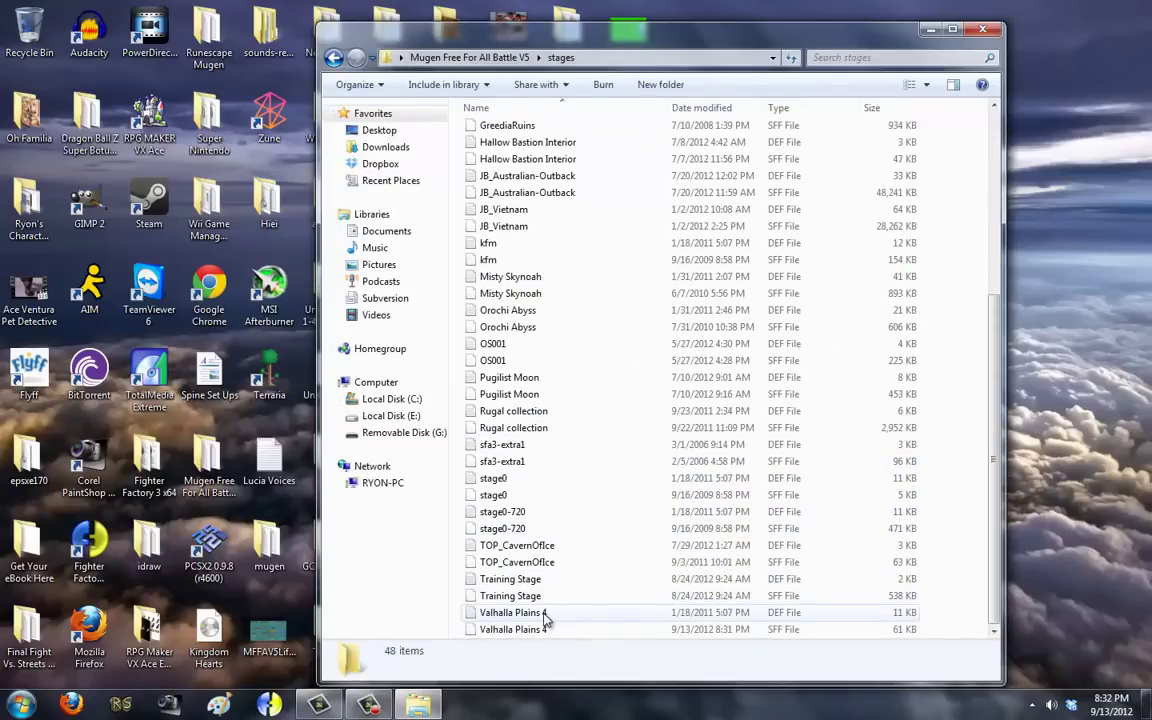
{"action": "double_click", "coordinate": [545, 614]}
Arrange the stage definition beside the folder window, with the folder showing the main Mugen Free For All Battle V5 directory.
{"action": "left_click_drag", "start_coordinate": [410, 52], "coordinate": [438, 52]}
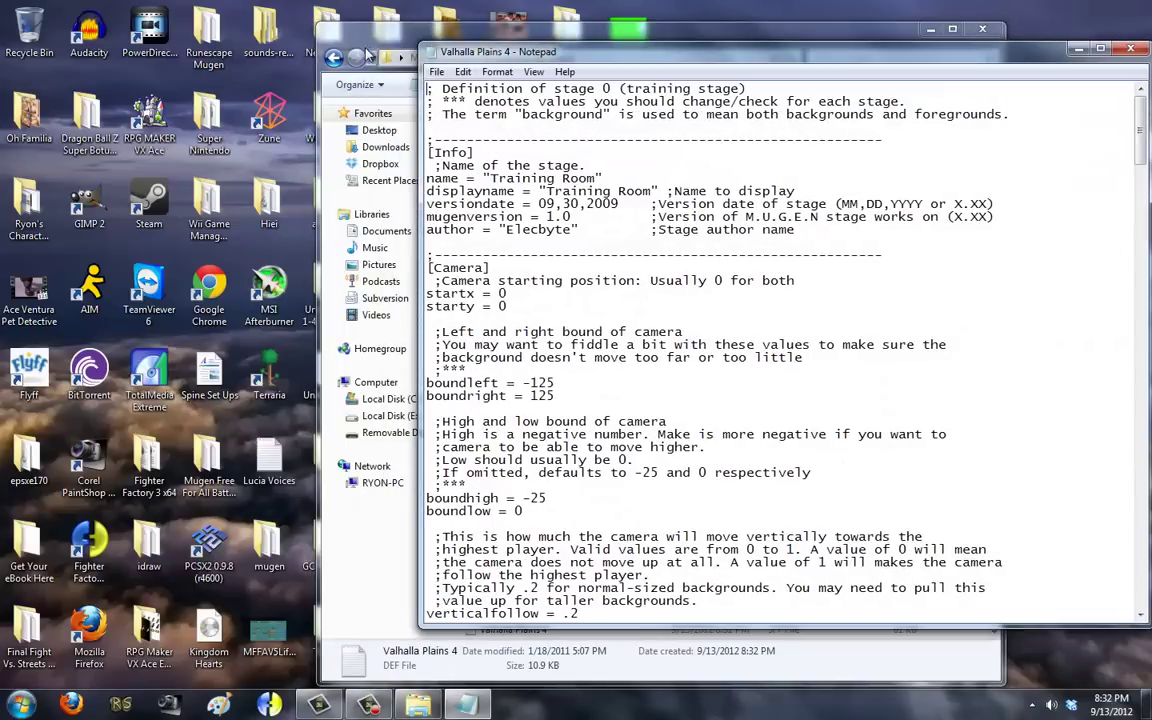
{"action": "left_click", "coordinate": [600, 30]}
{"action": "left_click", "coordinate": [334, 57]}
{"action": "left_click_drag", "start_coordinate": [500, 30], "coordinate": [330, 30]}
{"action": "left_click", "coordinate": [853, 42]}
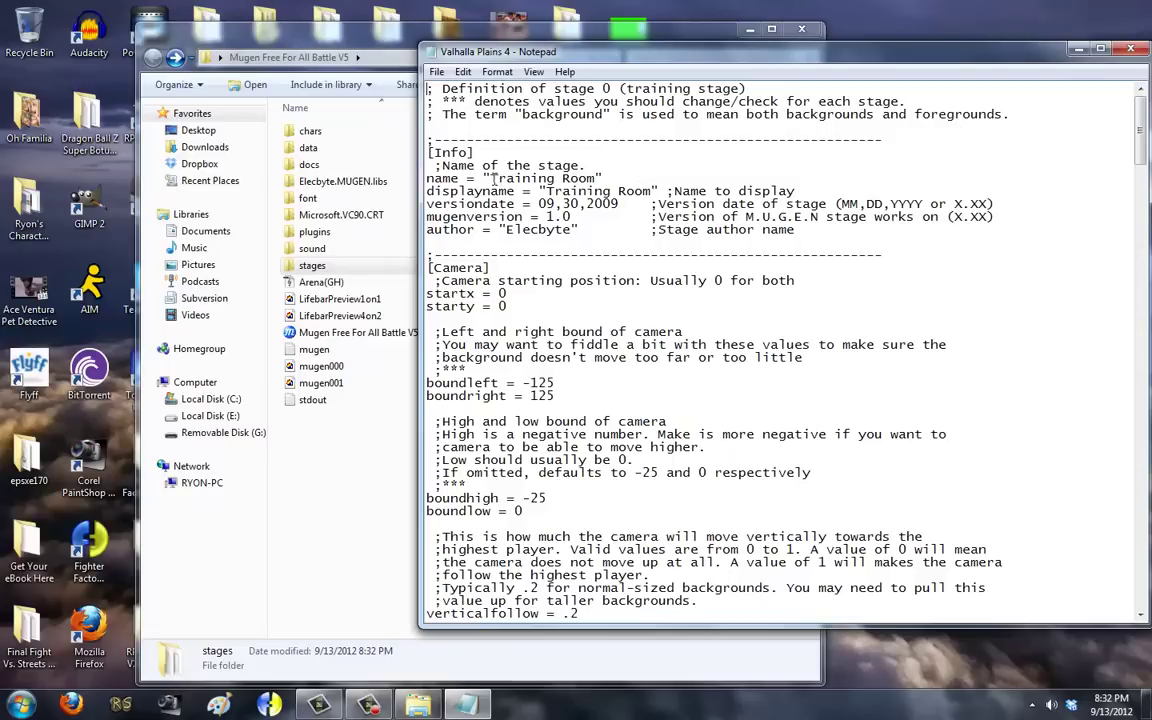
Set both the name and displayname entries in the Info section to "Valhalla Plains 4".
{"action": "left_click_drag", "start_coordinate": [490, 178], "coordinate": [583, 177]}
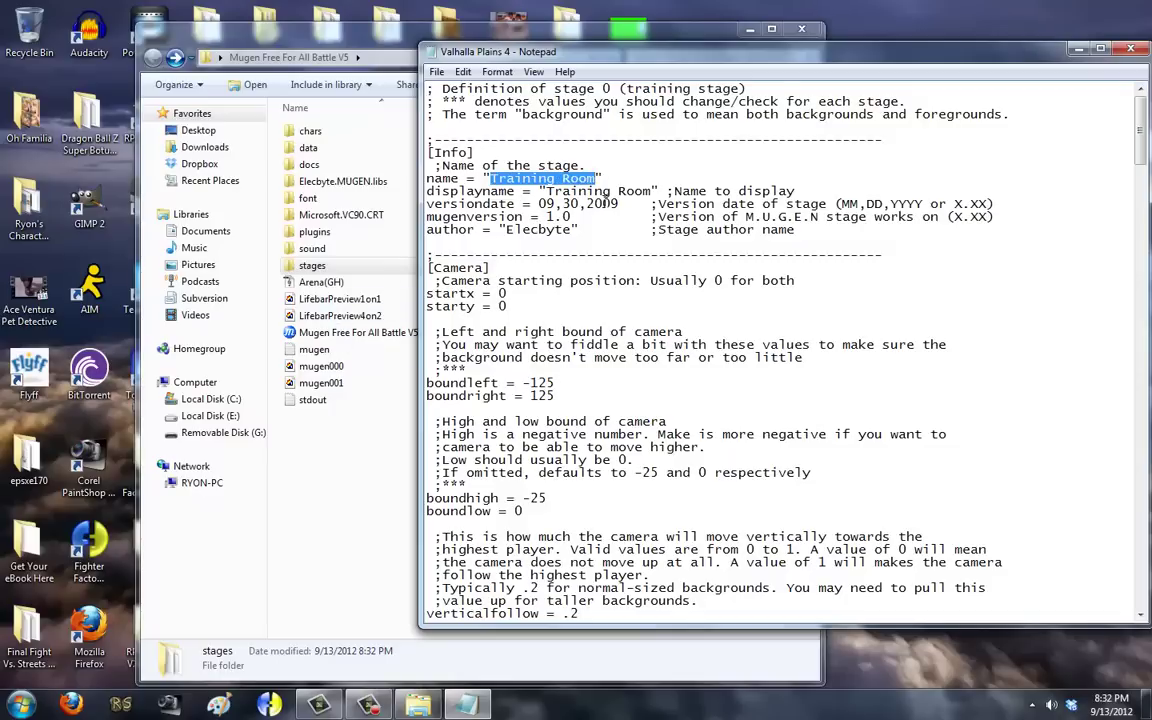
{"action": "type", "text": "Valhalla Pl"}
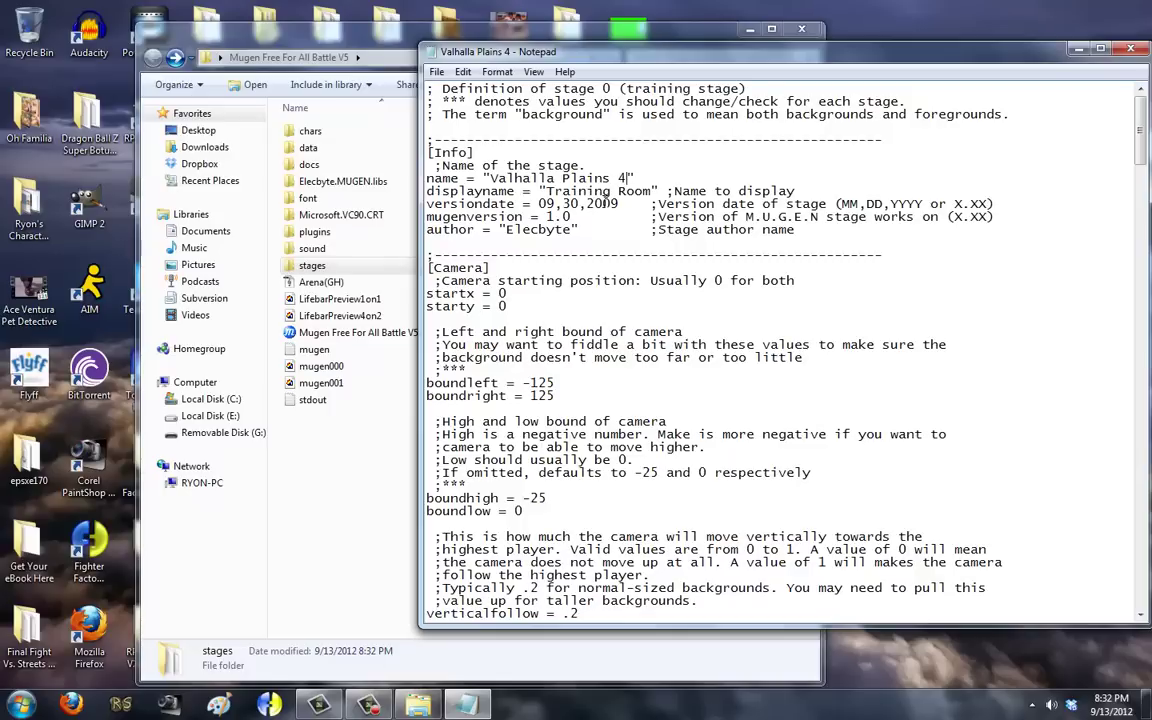
{"action": "left_click_drag", "start_coordinate": [490, 178], "coordinate": [545, 190]}
{"action": "key", "text": "ctrl+c"}
{"action": "key", "text": "ctrl+v"}
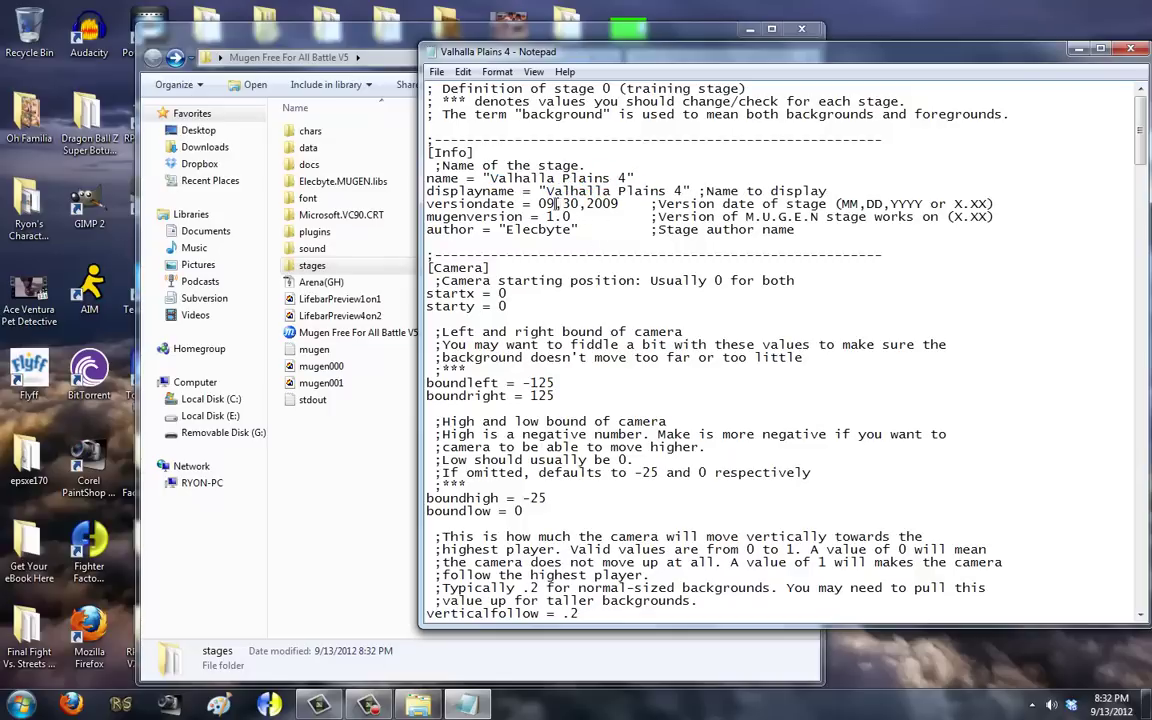
Set versiondate to 09,13,2012 and replace the author entry with the stage creator's name.
{"action": "key", "text": "BackSpace"}
{"action": "key", "text": "BackSpace"}
{"action": "type", "text": "13"}
{"action": "key", "text": "BackSpace"}
{"action": "key", "text": "BackSpace"}
{"action": "type", "text": "12"}
{"action": "double_click", "coordinate": [574, 229]}
{"action": "type", "text": "Ryon"}
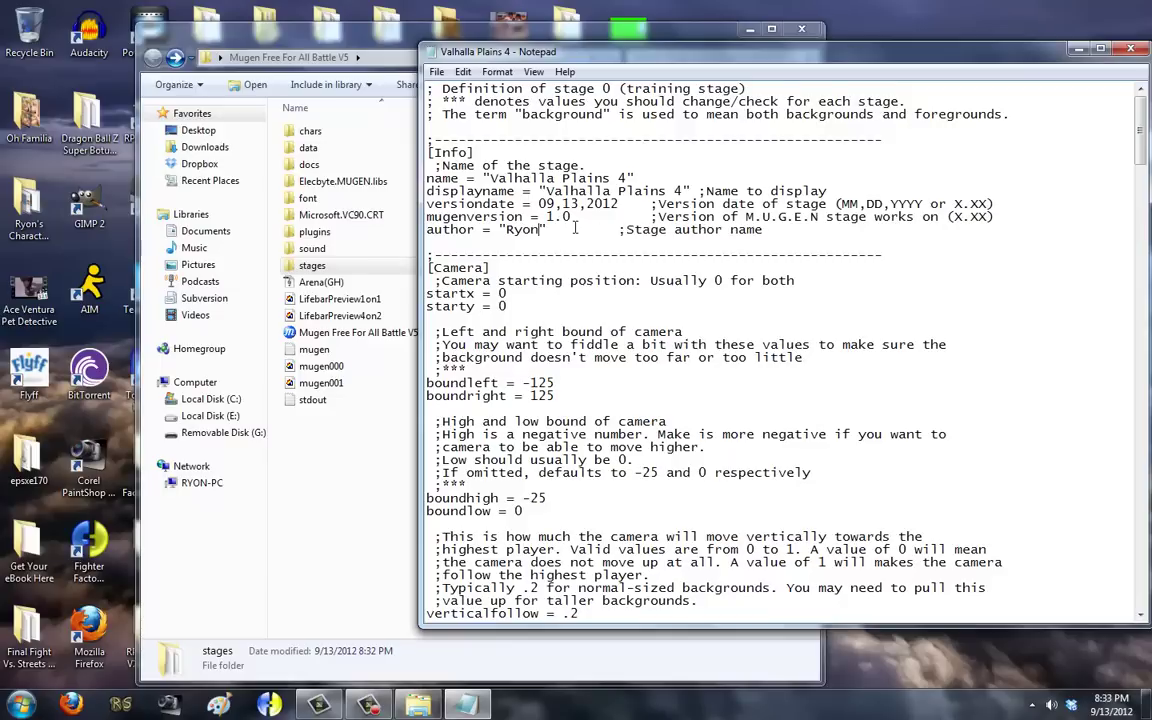
{"action": "left_click_drag", "start_coordinate": [546, 229], "coordinate": [829, 218]}
{"action": "key", "text": "Delete"}
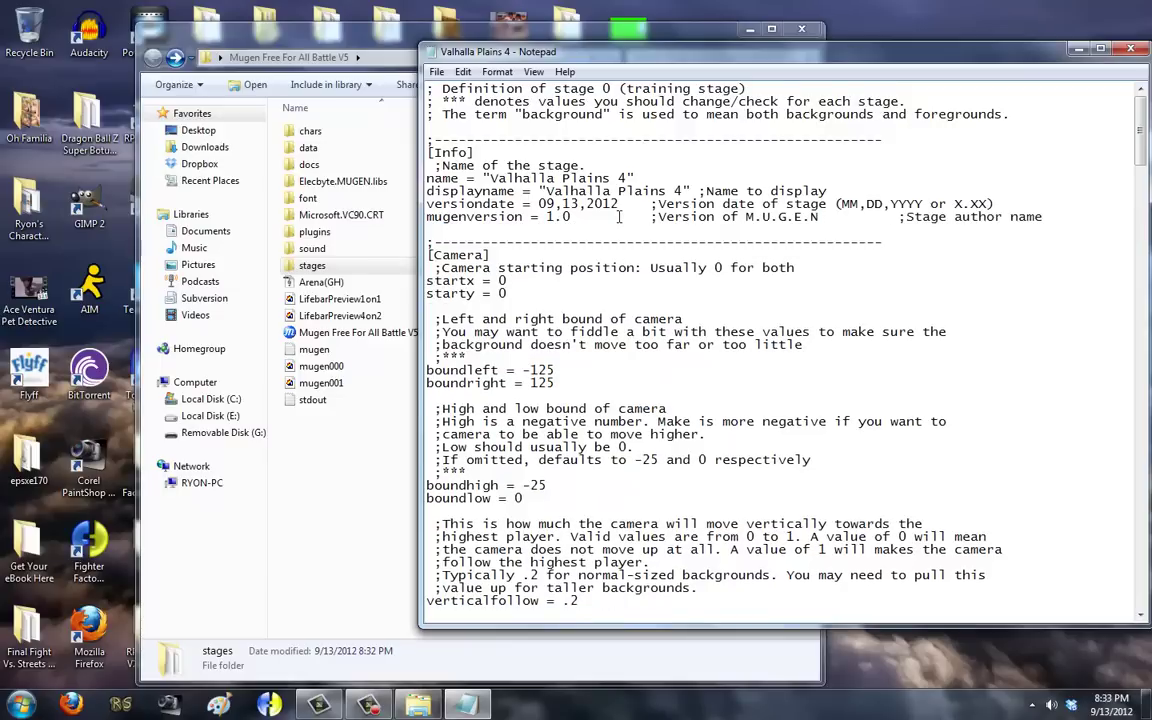
{"action": "key", "text": "ctrl+z"}
Delete the explanatory comments from the Info section, including those beside author, mugenversion, versiondate and displayname and the line above name.
{"action": "left_click", "coordinate": [549, 229]}
{"action": "left_click_drag", "start_coordinate": [549, 229], "coordinate": [762, 229]}
{"action": "key", "text": "Delete"}
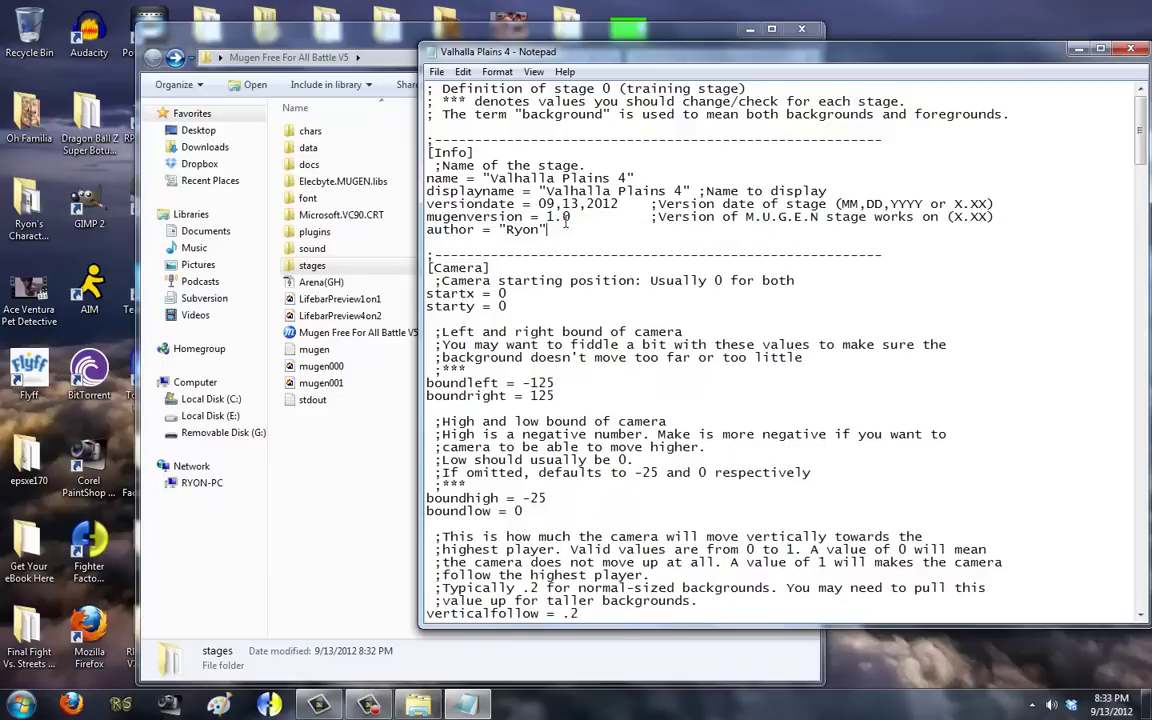
{"action": "left_click_drag", "start_coordinate": [572, 216], "coordinate": [619, 203]}
{"action": "key", "text": "Delete"}
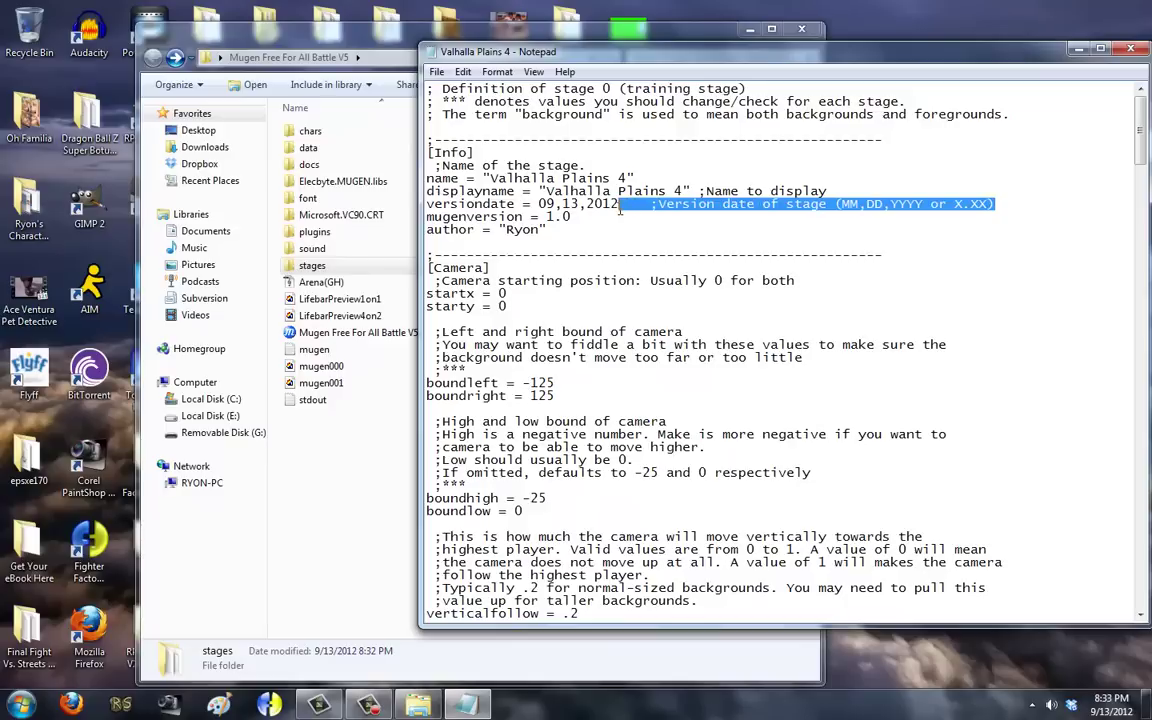
{"action": "key", "text": "Delete"}
{"action": "left_click_drag", "start_coordinate": [693, 190], "coordinate": [828, 190]}
{"action": "key", "text": "Delete"}
{"action": "left_click_drag", "start_coordinate": [586, 166], "coordinate": [428, 166]}
{"action": "key", "text": "Delete"}
{"action": "key", "text": "BackSpace"}
Remove the introductory comments heading the file, the blank line below author and the camera starting position comment.
{"action": "left_click_drag", "start_coordinate": [652, 125], "coordinate": [299, 78]}
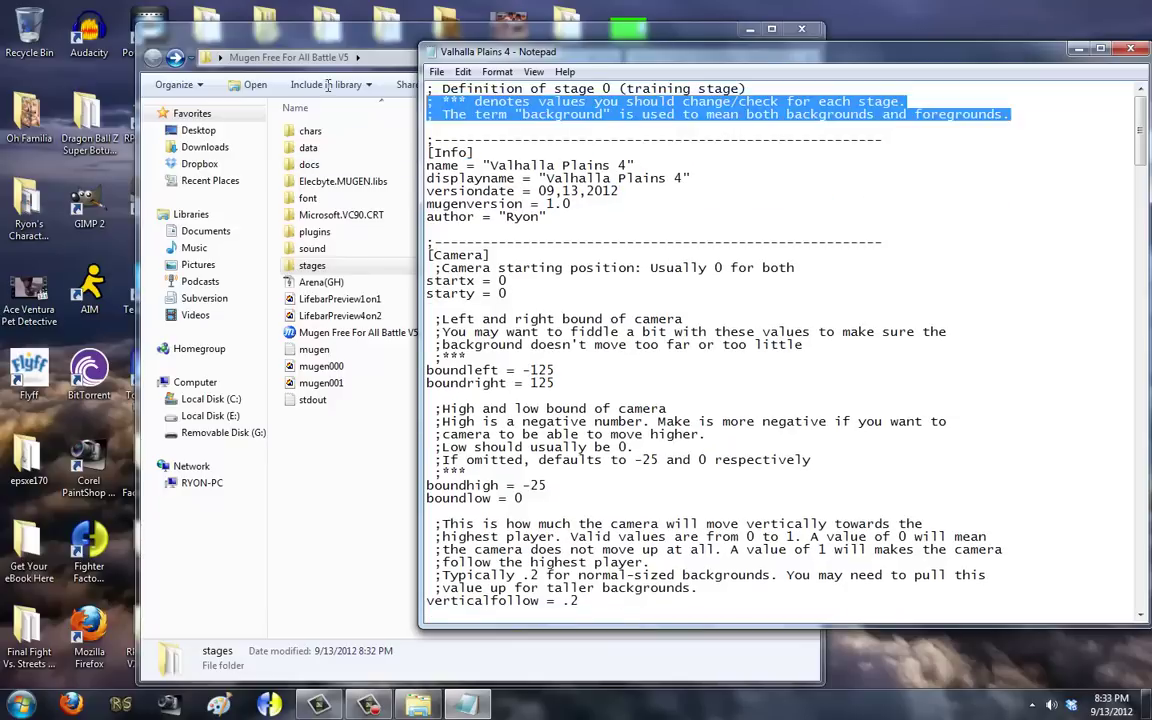
{"action": "key", "text": "Delete"}
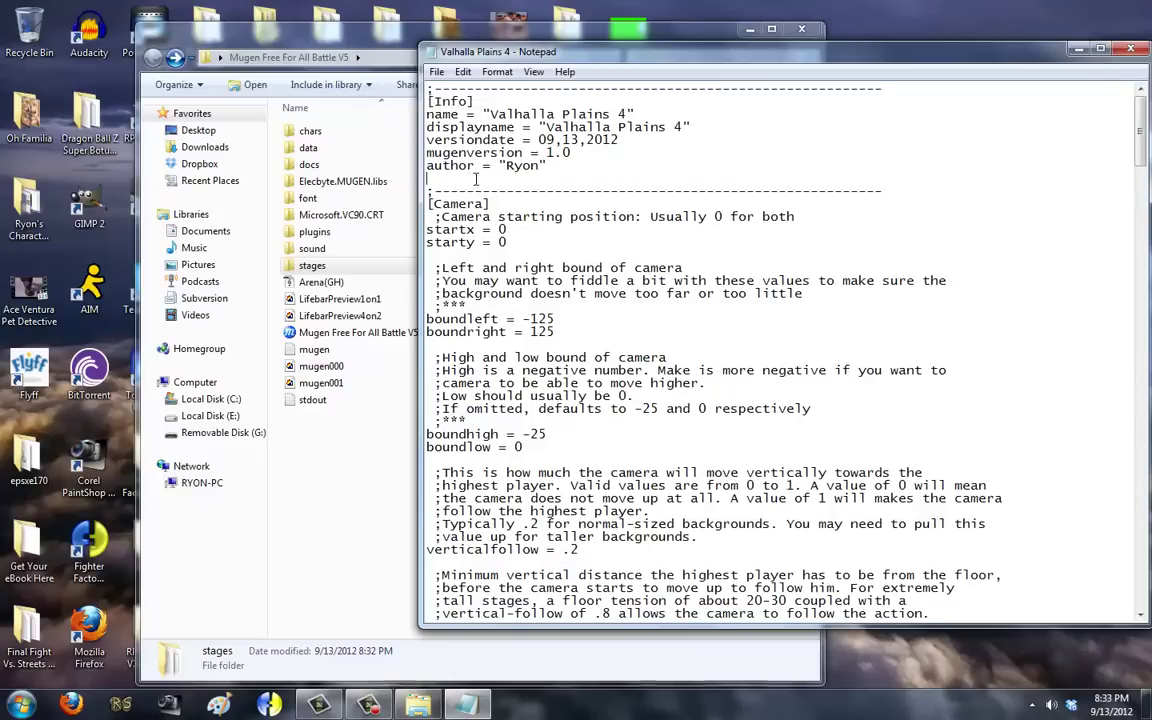
{"action": "left_click", "coordinate": [442, 178]}
{"action": "key", "text": "BackSpace"}
{"action": "left_click_drag", "start_coordinate": [793, 203], "coordinate": [430, 203]}
{"action": "key", "text": "Delete"}
{"action": "key", "text": "BackSpace"}
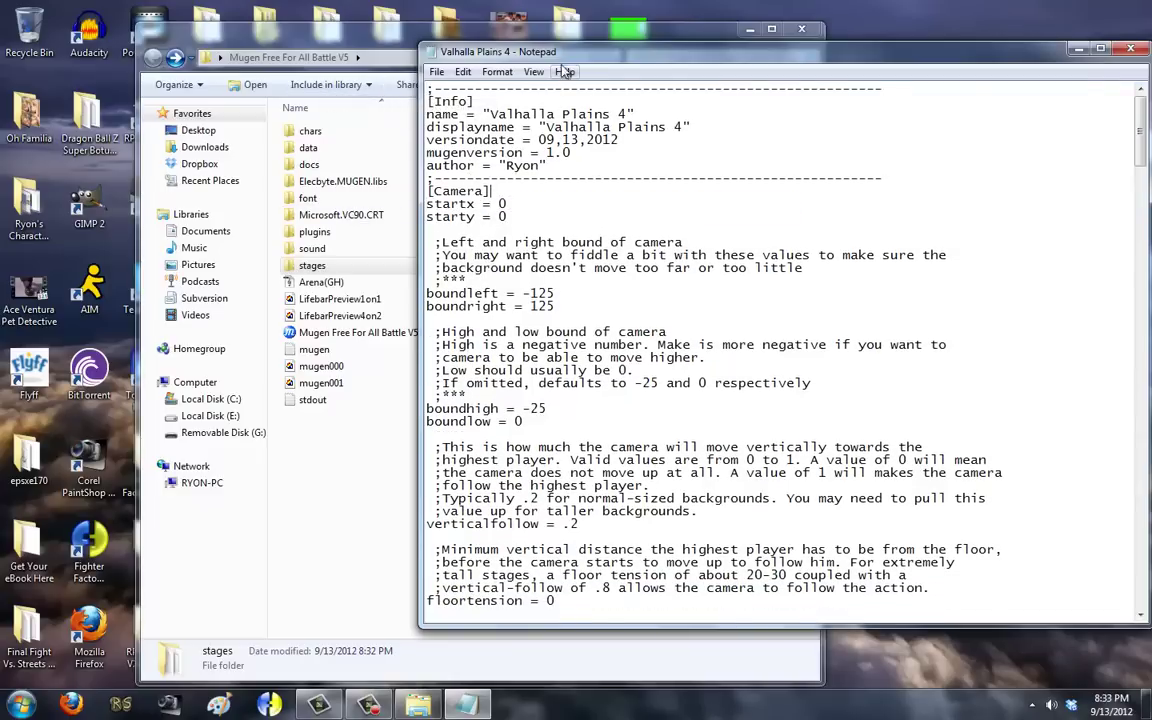
Maximize the stage definition's window and delete the left and right camera bound comments with the blank line above boundleft.
{"action": "double_click", "coordinate": [563, 52]}
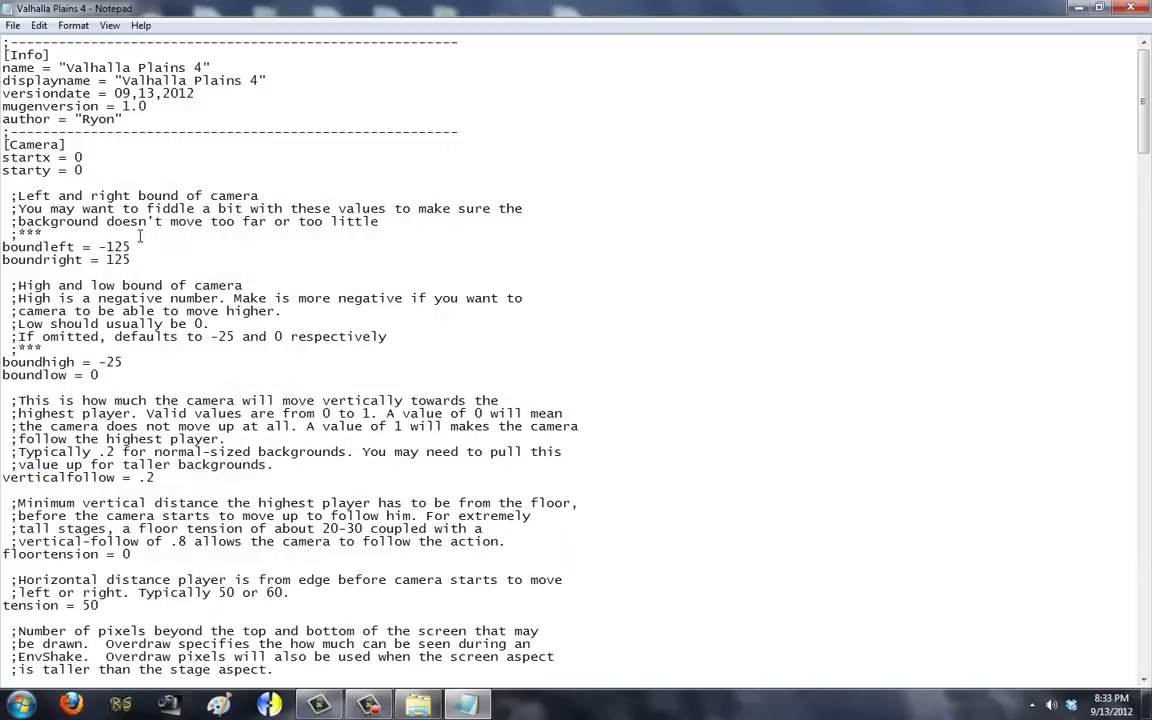
{"action": "left_click_drag", "start_coordinate": [84, 170], "coordinate": [2, 157]}
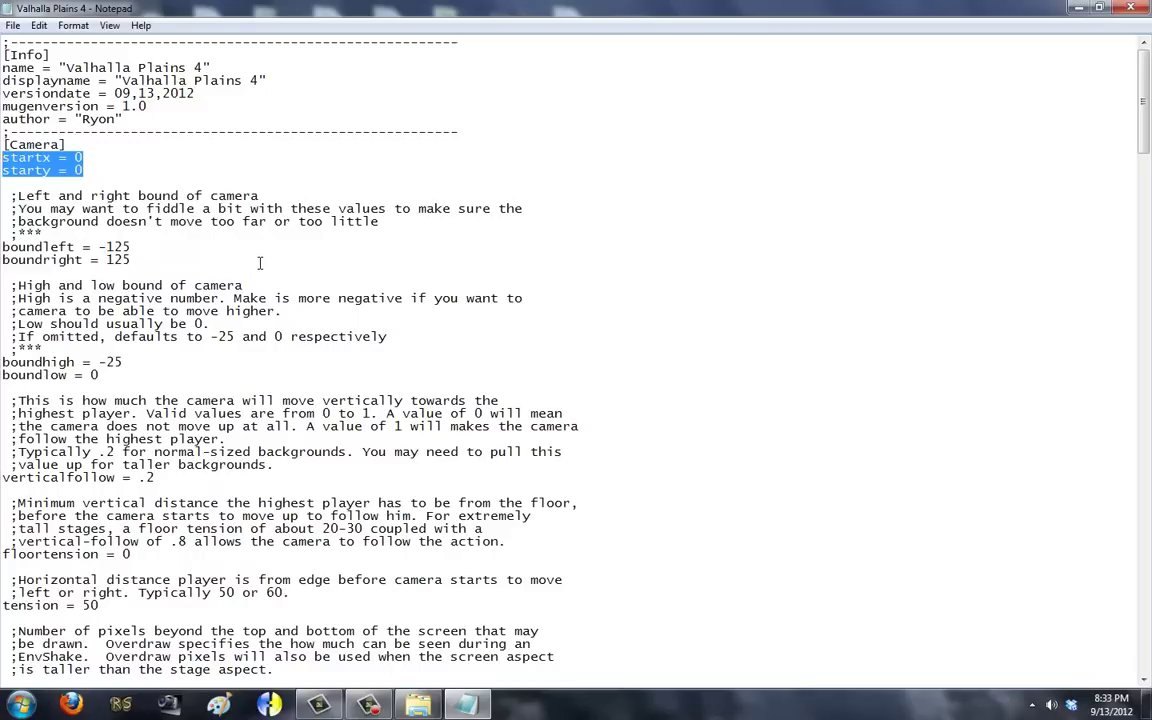
{"action": "key", "text": "Right"}
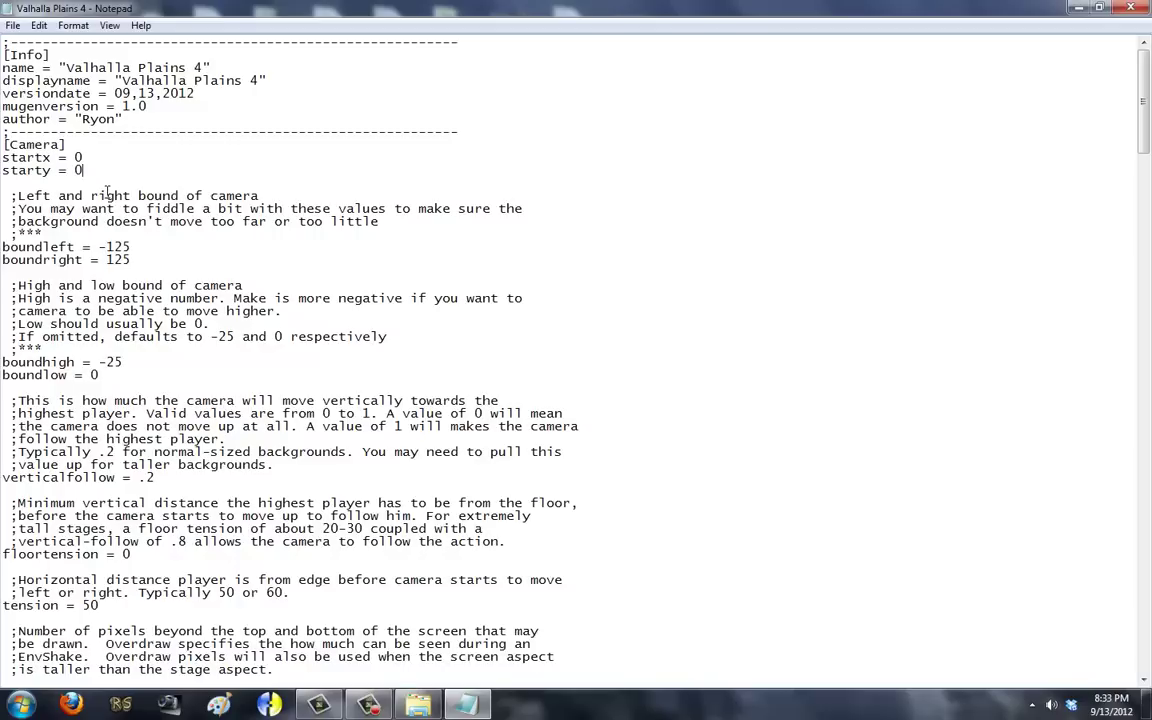
{"action": "left_click_drag", "start_coordinate": [40, 236], "coordinate": [30, 184]}
{"action": "key", "text": "Delete"}
{"action": "key", "text": "BackSpace"}
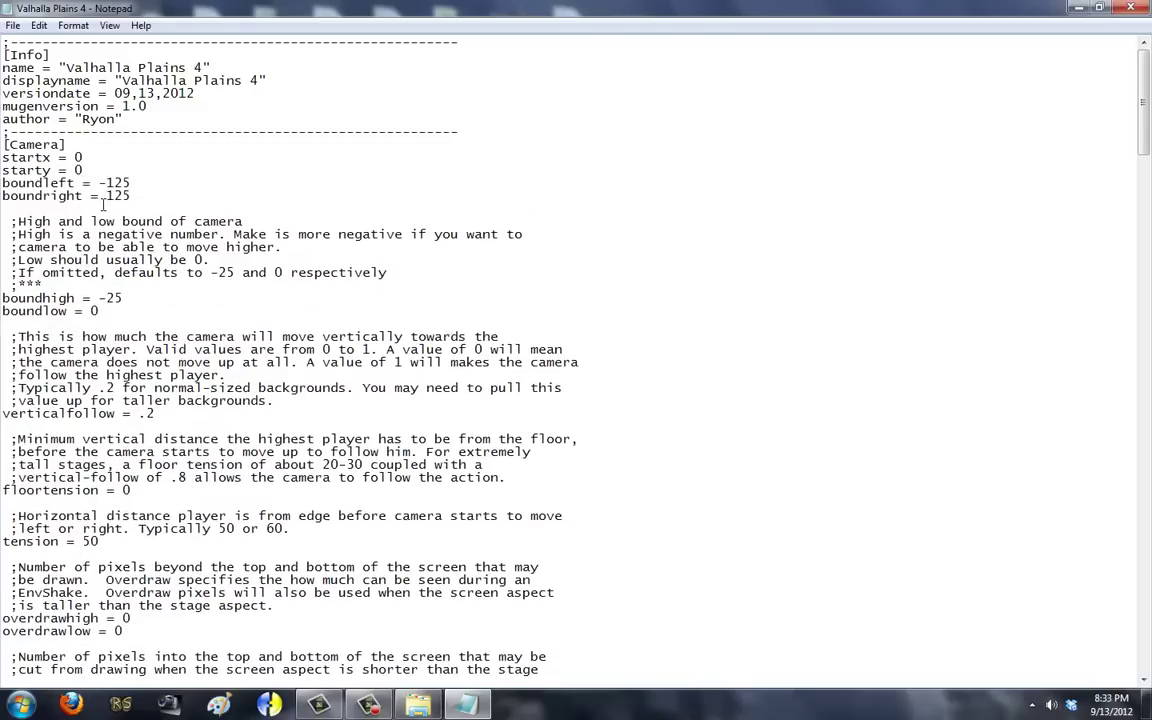